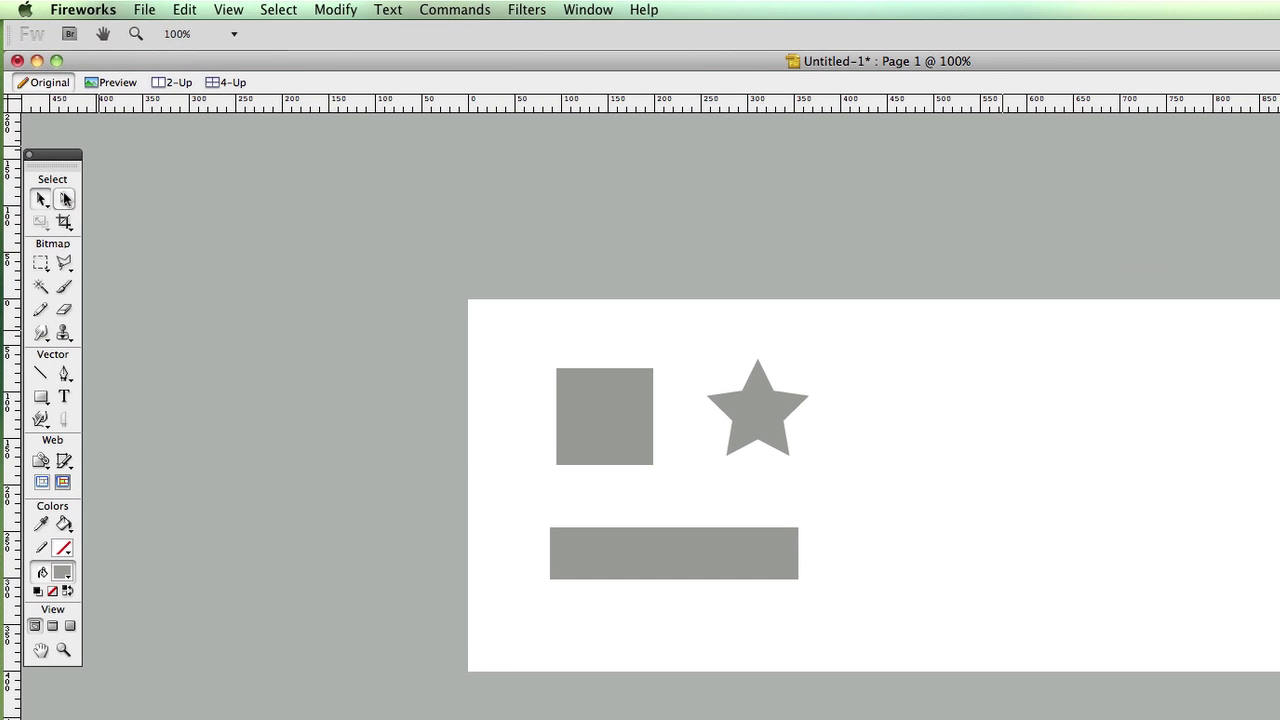
Switch to the Subselection tool and show the gray square's corner points
{"action": "left_click", "coordinate": [45, 143]}
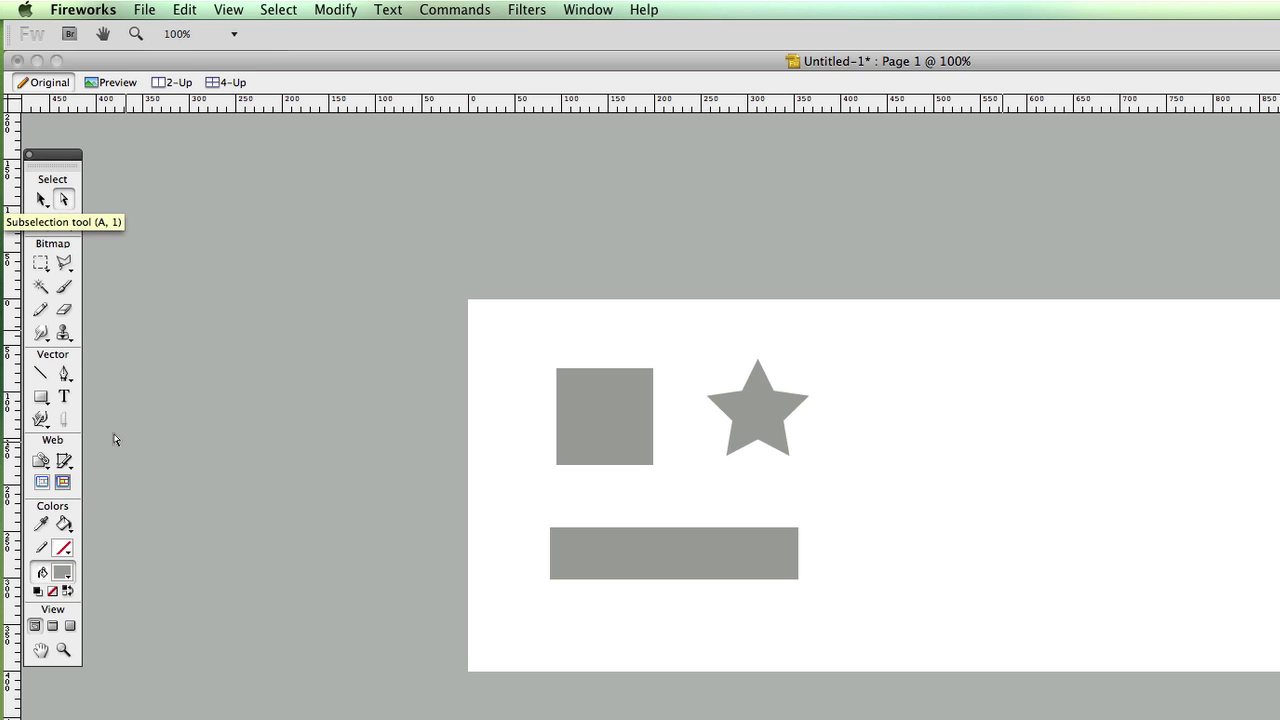
{"action": "left_click", "coordinate": [605, 440]}
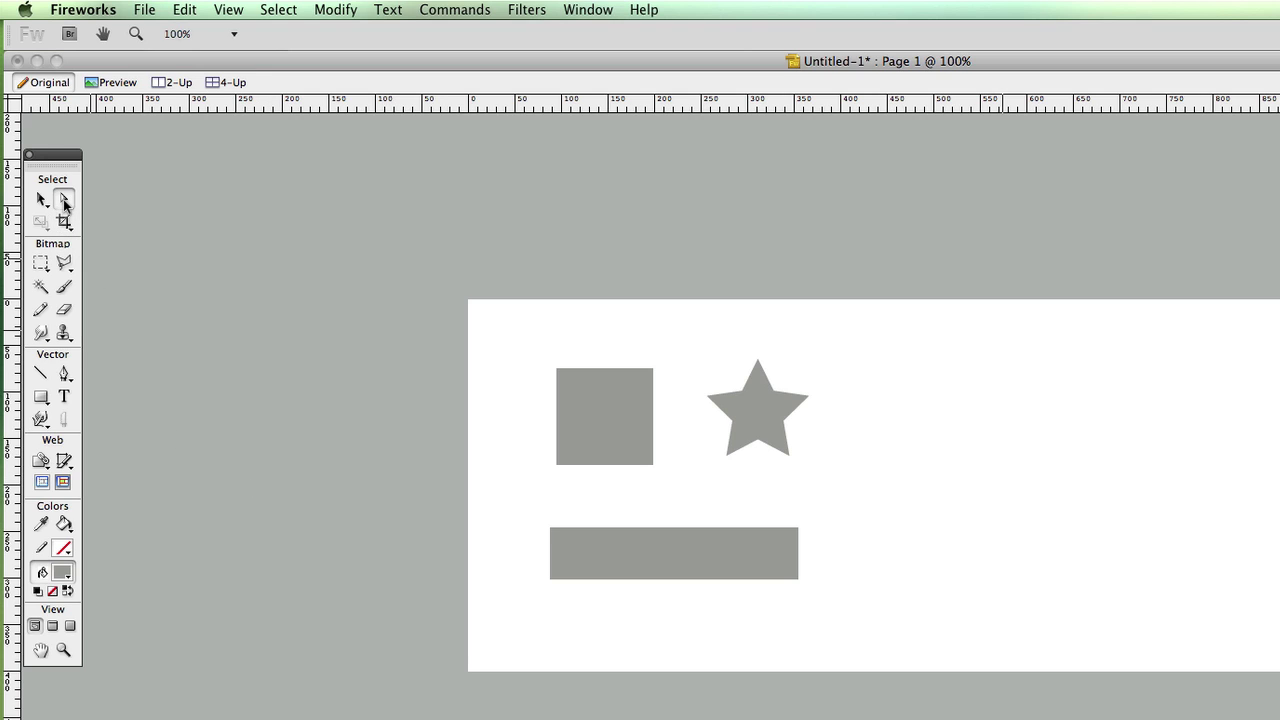
{"action": "left_click", "coordinate": [64, 202]}
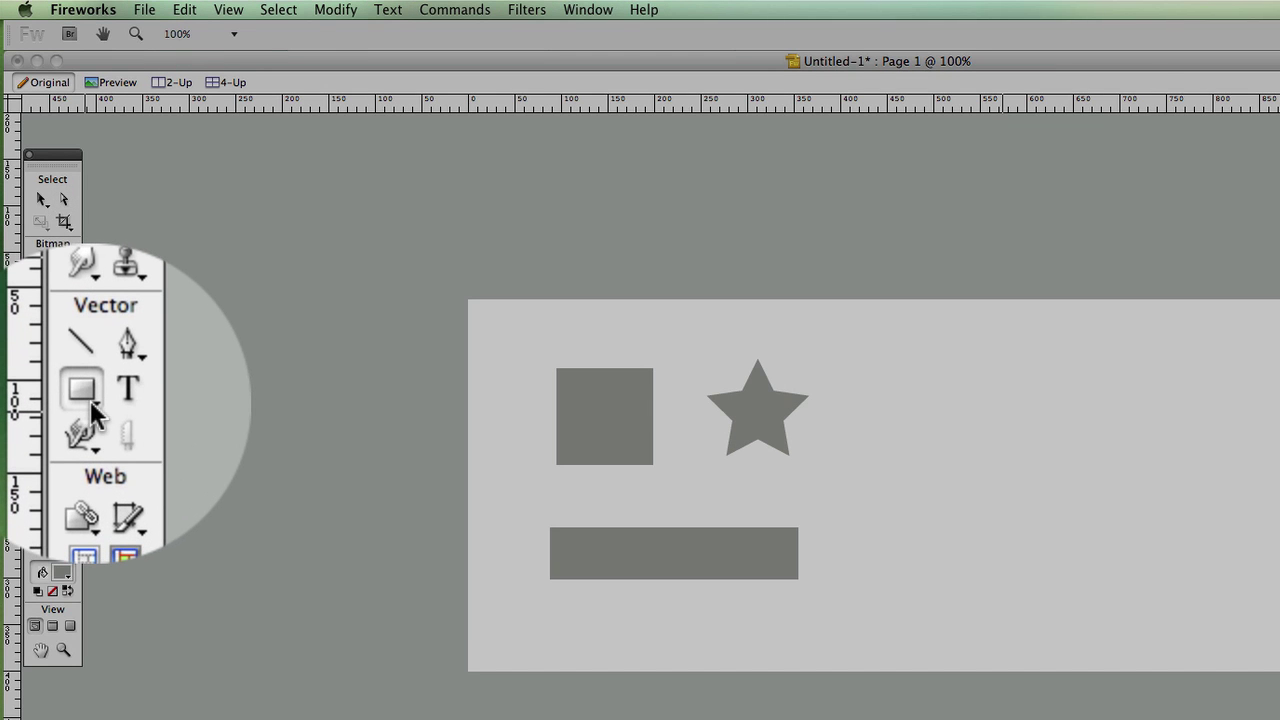
{"action": "left_click", "coordinate": [40, 399]}
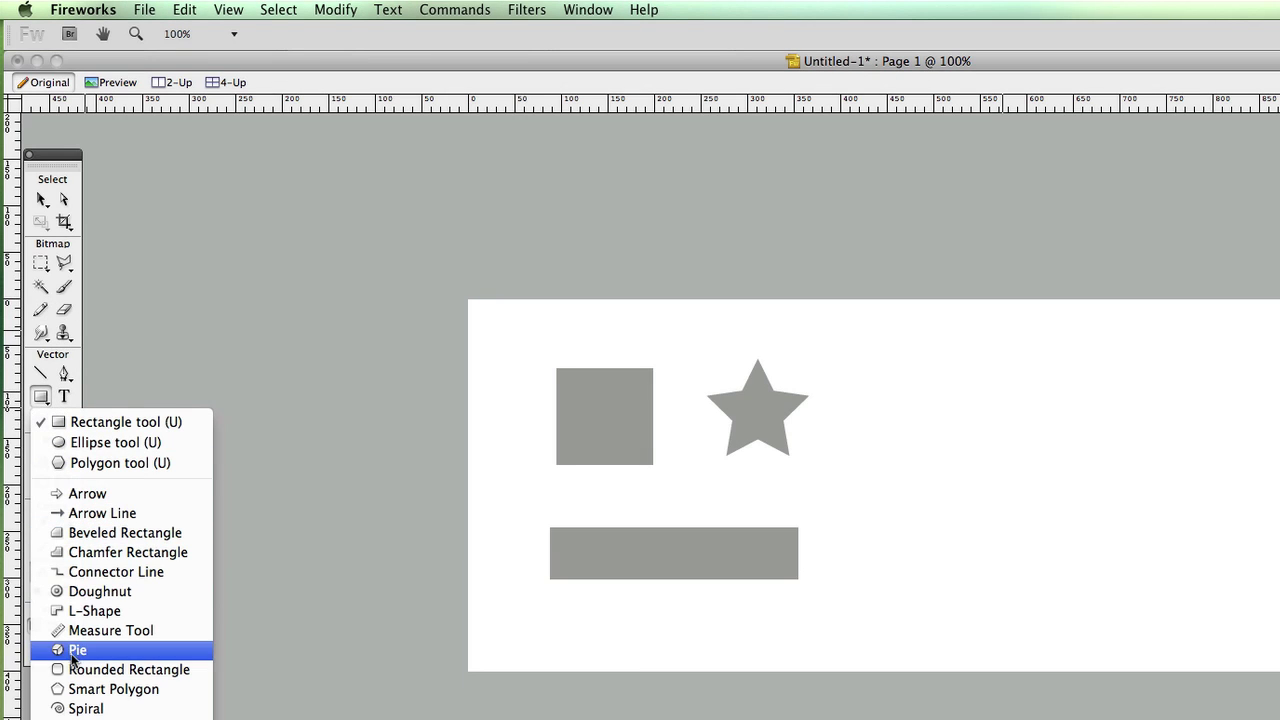
{"action": "left_click", "coordinate": [60, 421]}
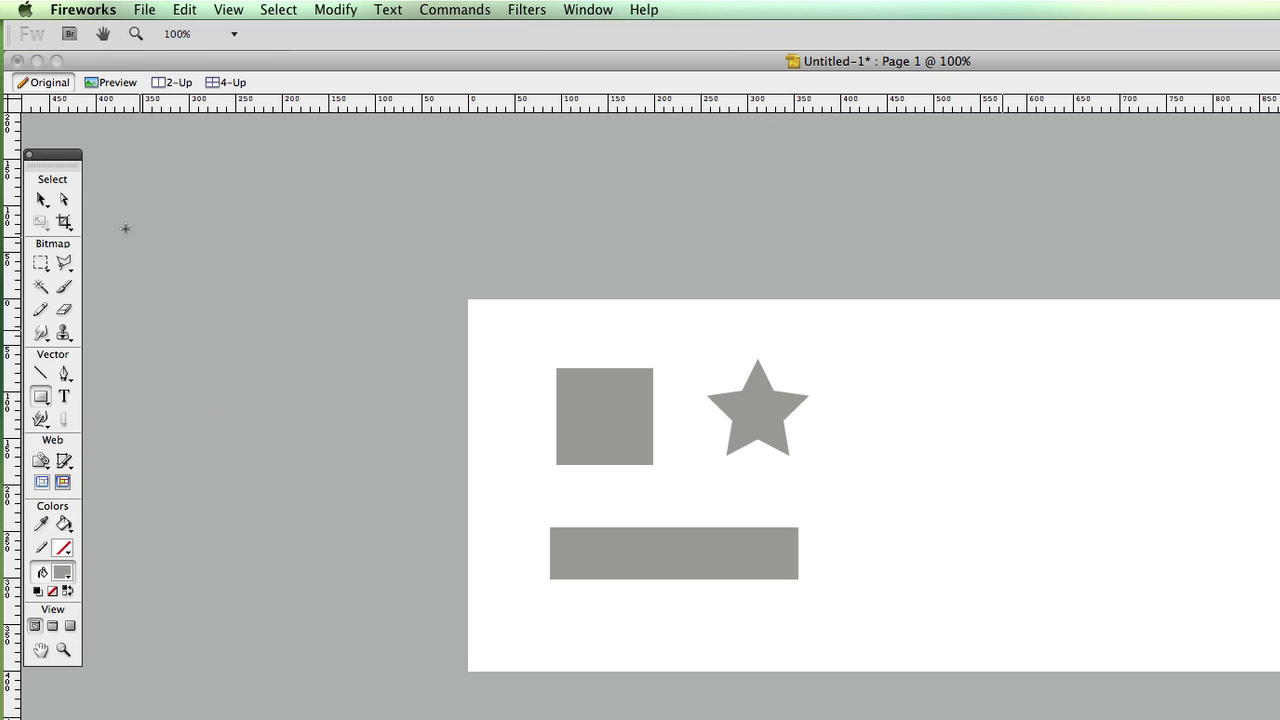
{"action": "left_click", "coordinate": [41, 199]}
{"action": "left_click", "coordinate": [777, 417]}
{"action": "left_click", "coordinate": [352, 470]}
{"action": "left_click", "coordinate": [787, 418]}
{"action": "left_click", "coordinate": [646, 420]}
{"action": "left_click", "coordinate": [770, 570]}
{"action": "left_click", "coordinate": [242, 526]}
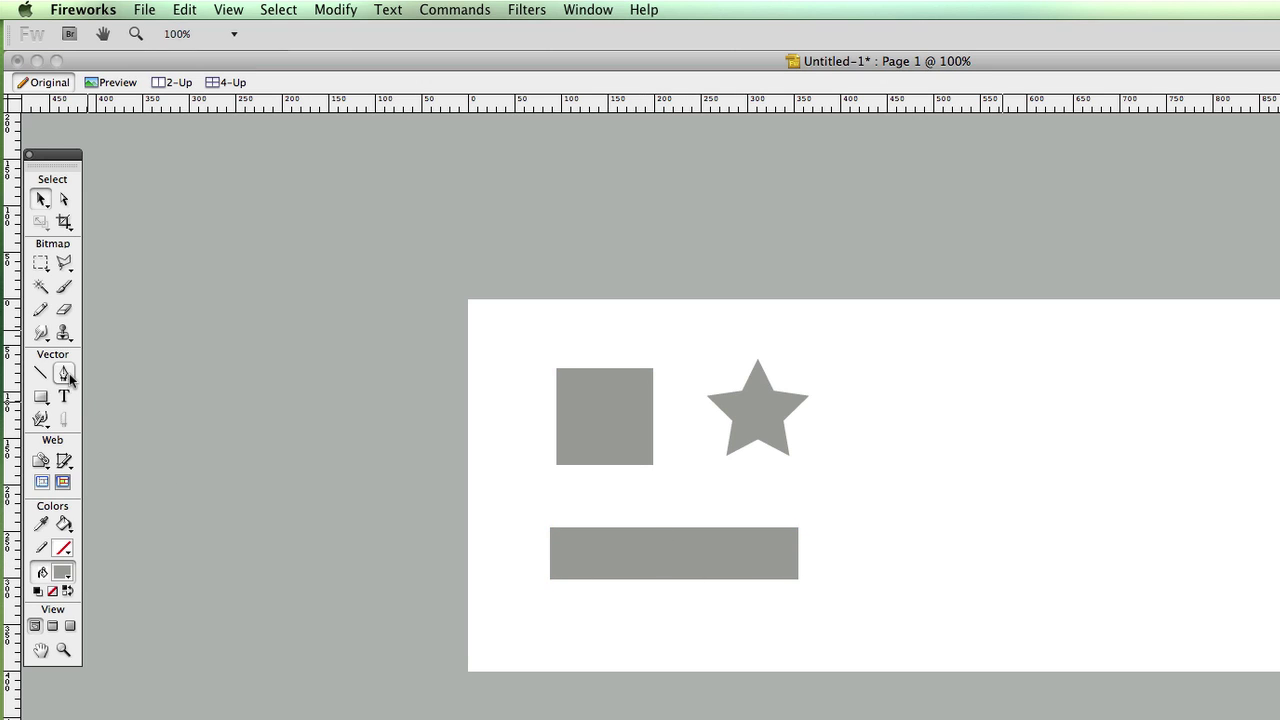
Draw a gray left-pointing triangle with the Pen tool to the right of the star
{"action": "left_click", "coordinate": [66, 376]}
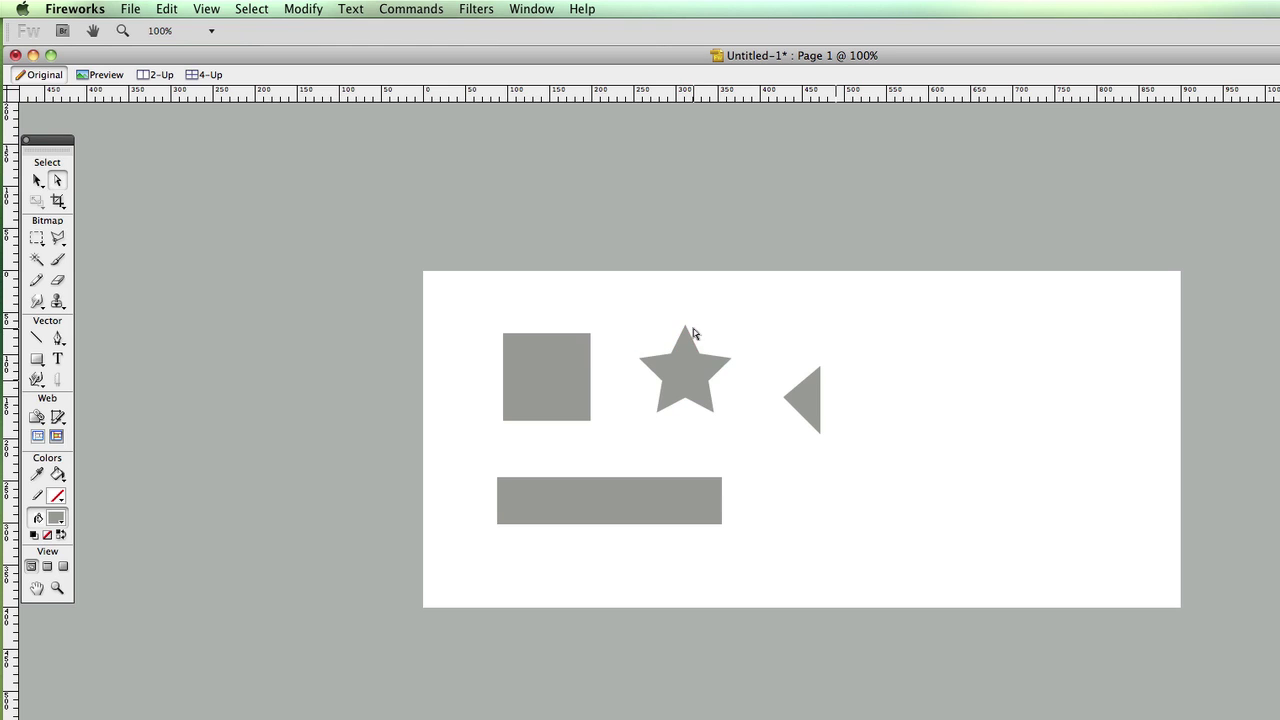
{"action": "left_click", "coordinate": [57, 588]}
Zoom in on the shapes, move the triangle down and left, and expand the side panels
{"action": "left_click_drag", "start_coordinate": [456, 290], "coordinate": [850, 558]}
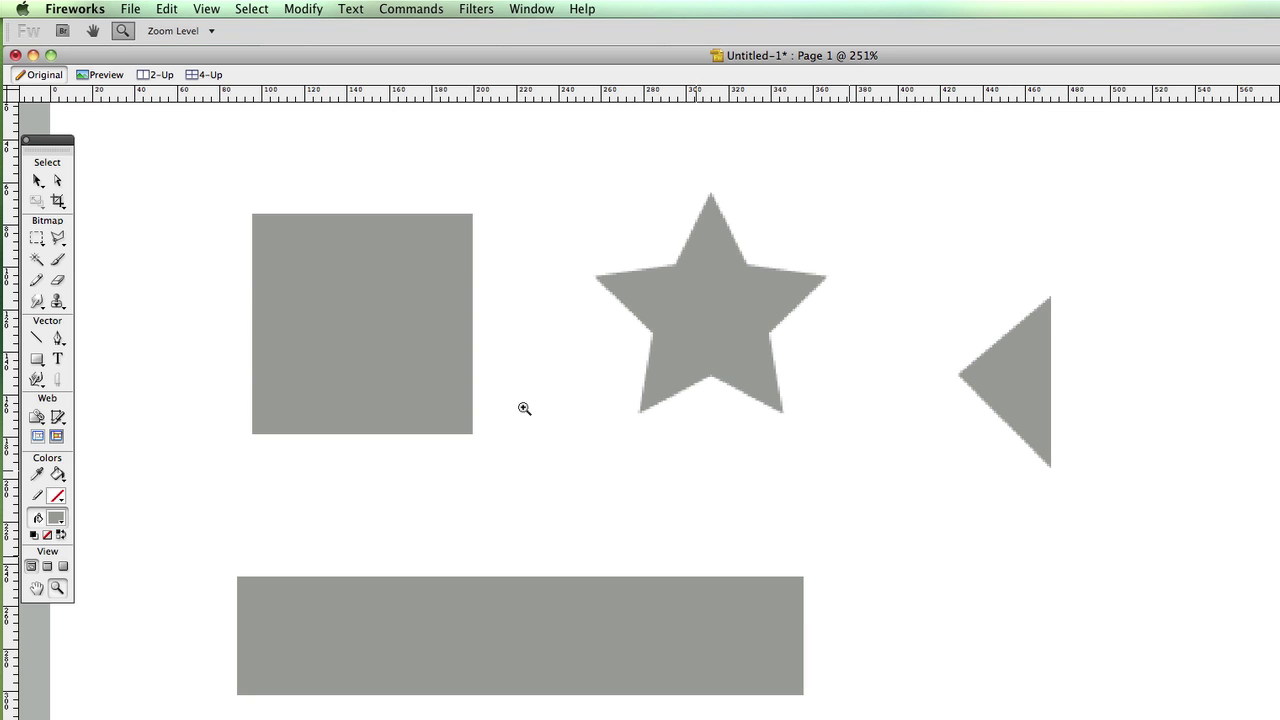
{"action": "left_click", "coordinate": [59, 182]}
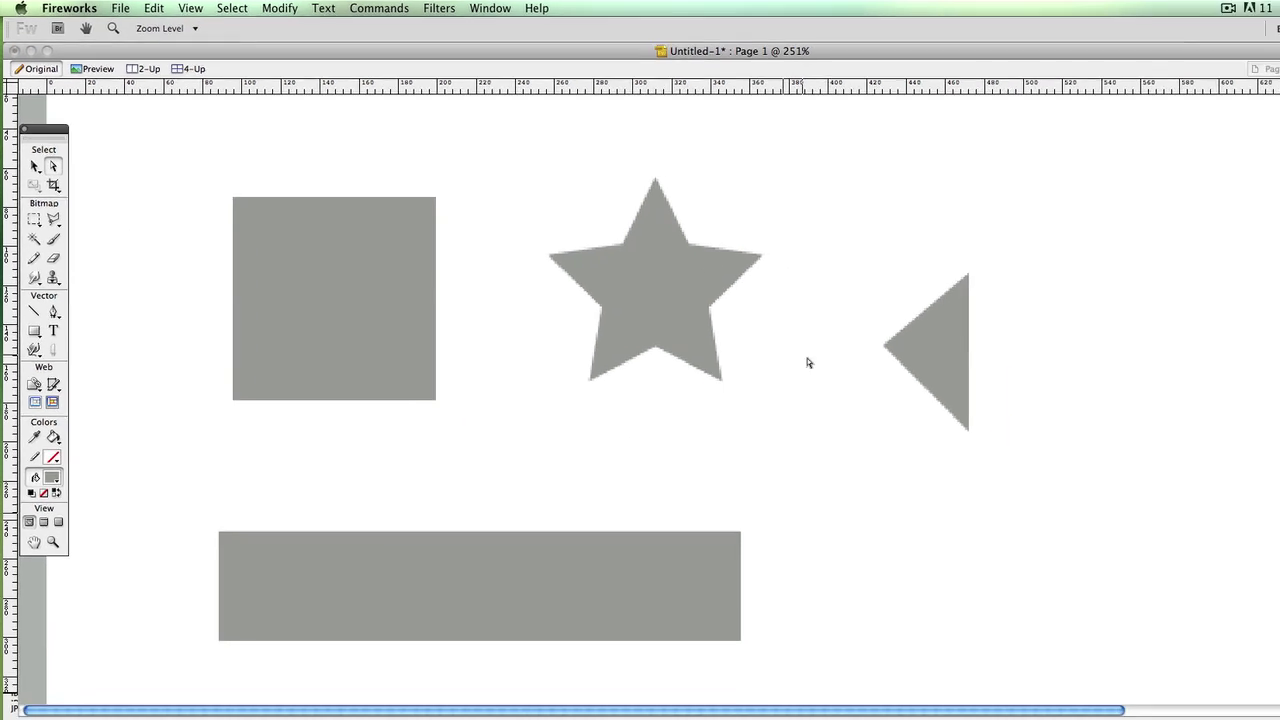
{"action": "left_click", "coordinate": [787, 320]}
{"action": "left_click_drag", "start_coordinate": [787, 320], "coordinate": [735, 372]}
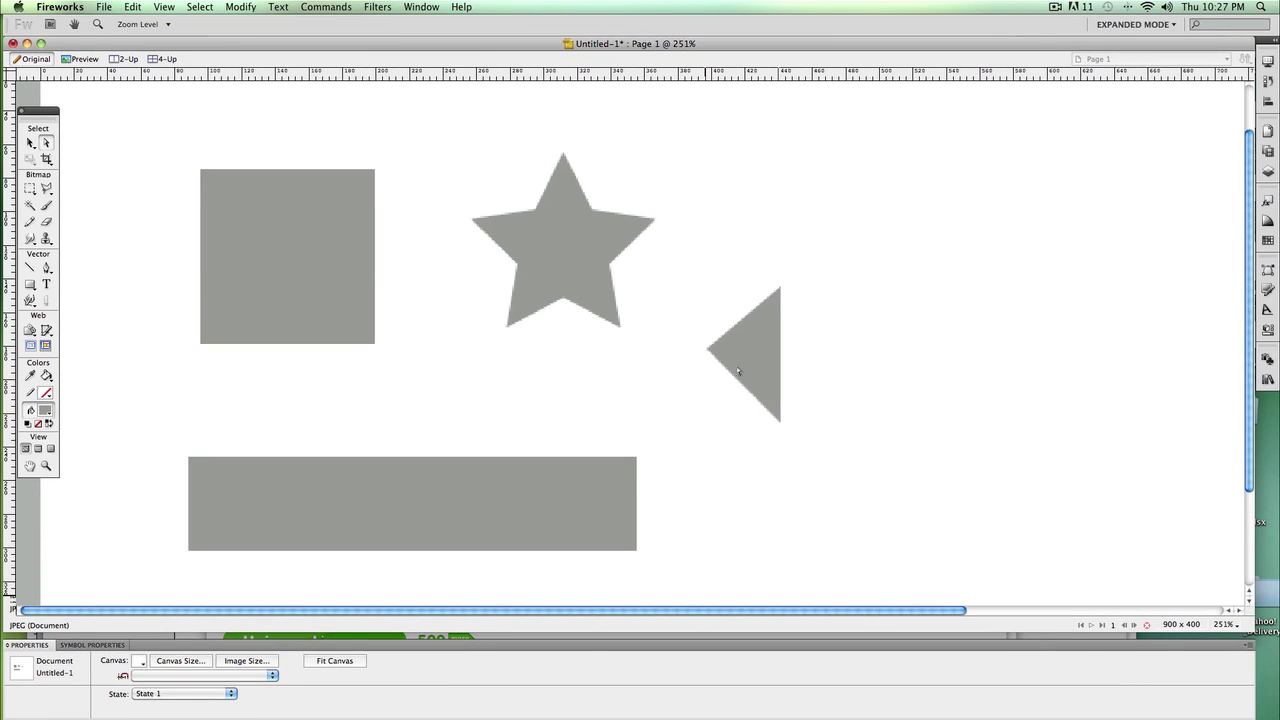
{"action": "left_click", "coordinate": [1274, 44]}
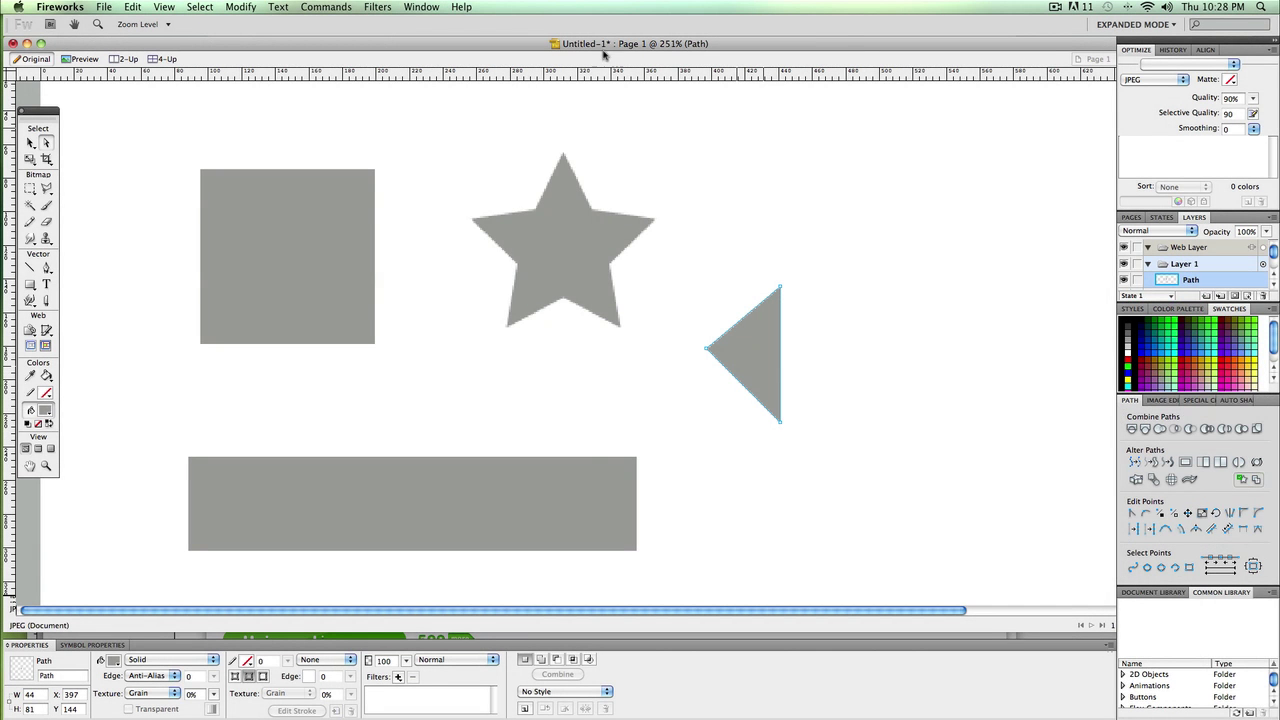
{"action": "left_click", "coordinate": [430, 8]}
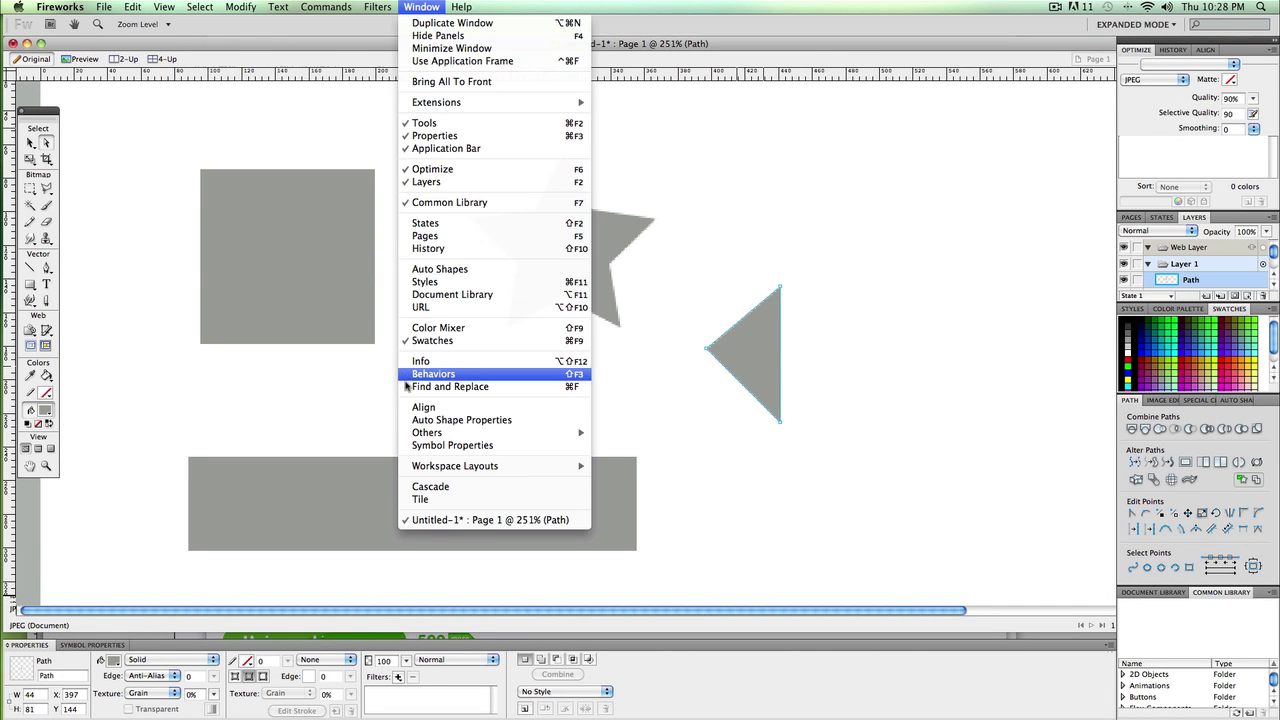
{"action": "mouse_move", "coordinate": [390, 484]}
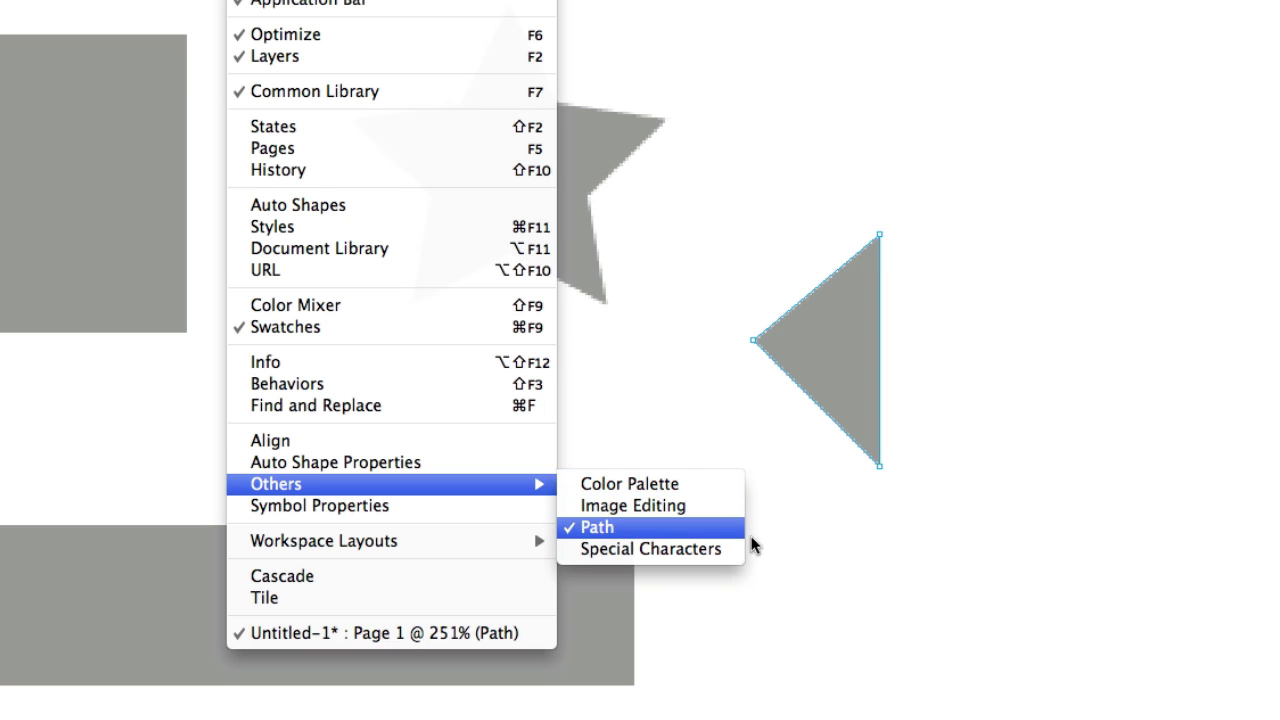
{"action": "key", "text": "Escape"}
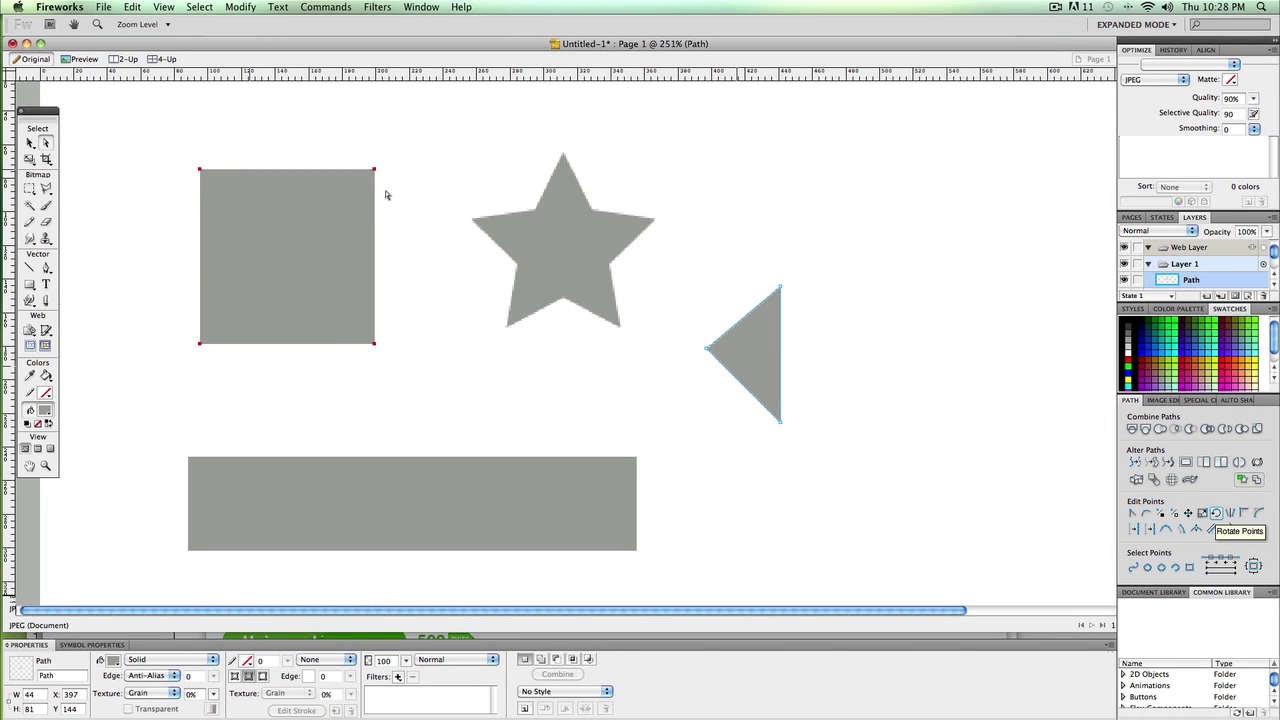
Round every point of the star with Fillet Points at radius 5
{"action": "left_click", "coordinate": [568, 247]}
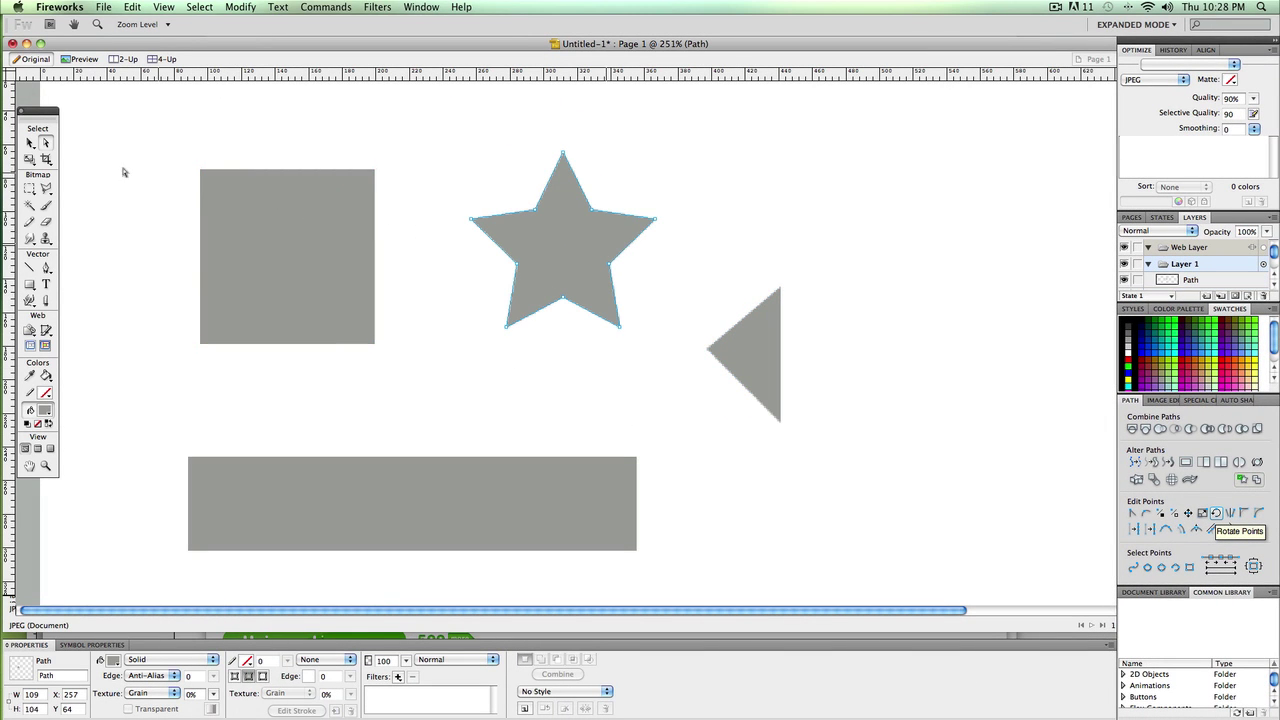
{"action": "left_click", "coordinate": [45, 144]}
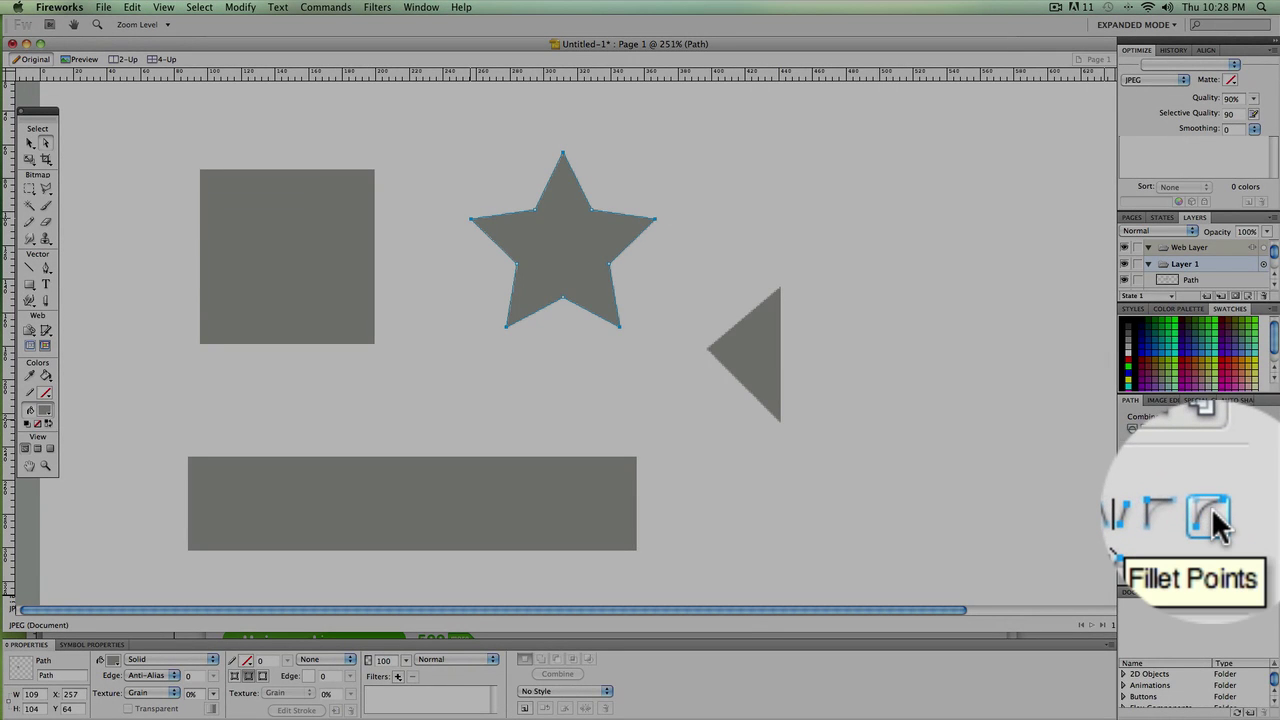
{"action": "left_click", "coordinate": [1258, 513]}
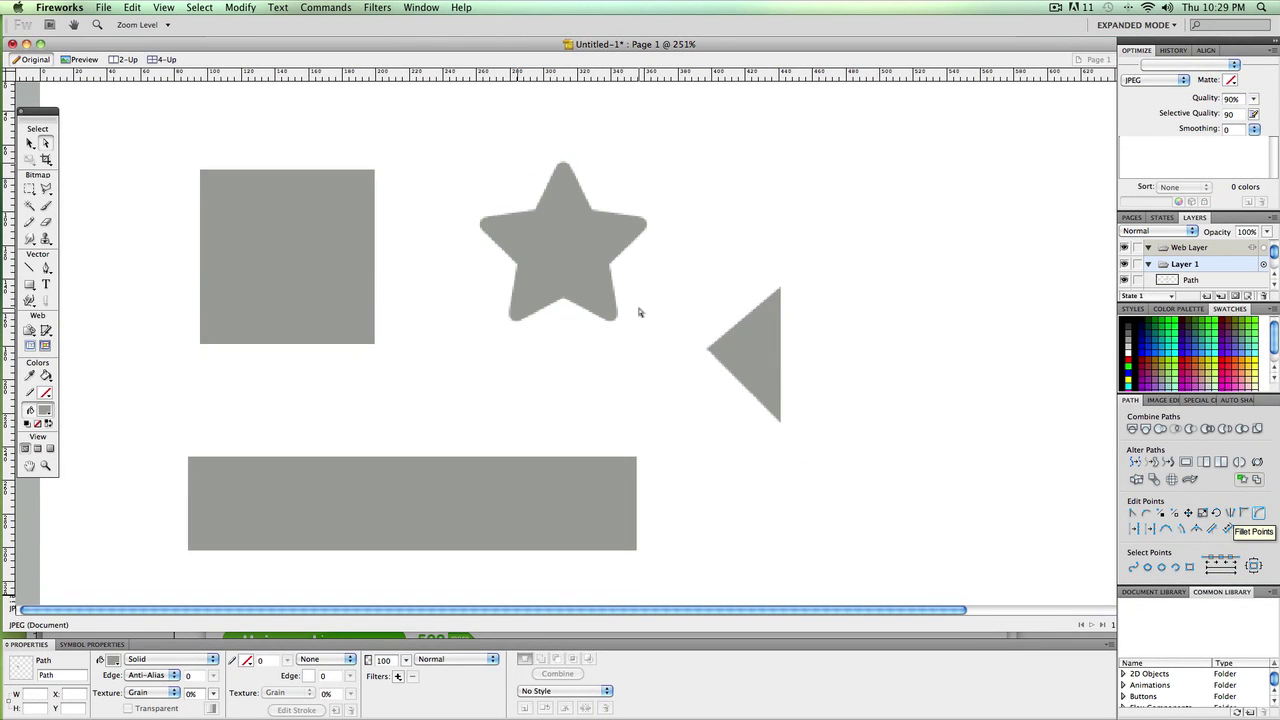
{"action": "left_click", "coordinate": [706, 352]}
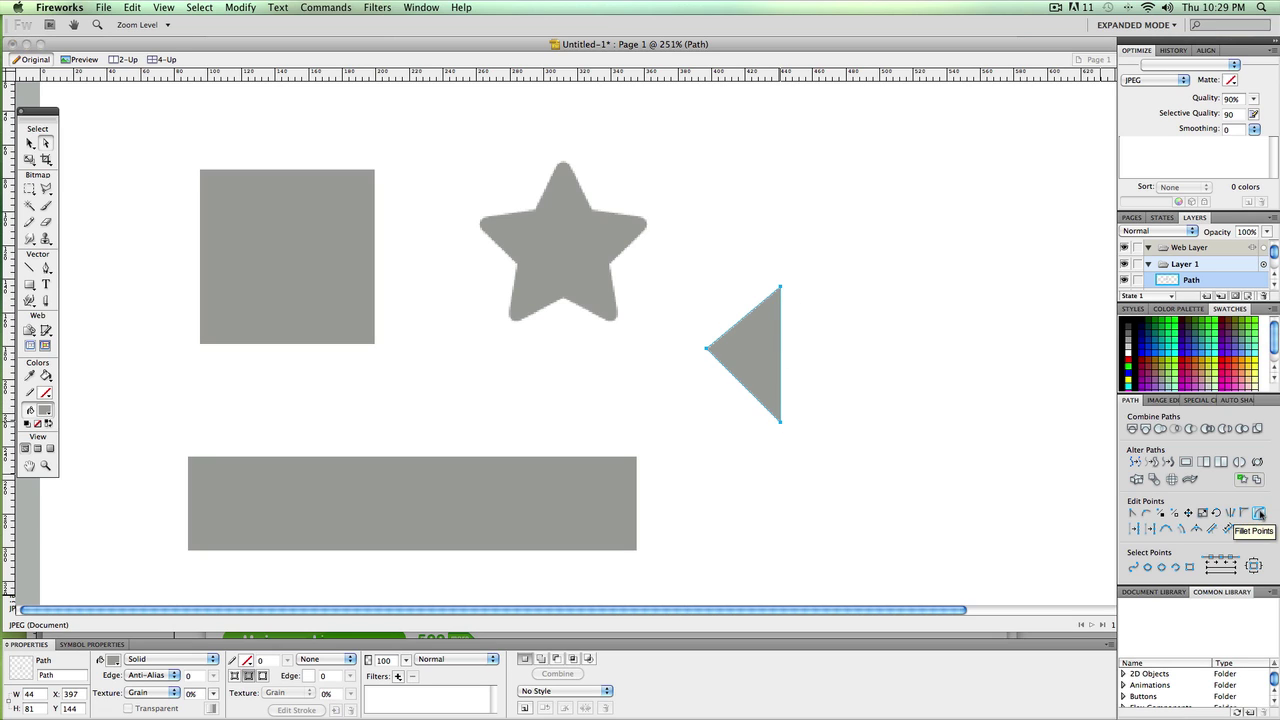
Fillet the triangle's corners with radius 10, then undo the rounding
{"action": "left_click", "coordinate": [1260, 514]}
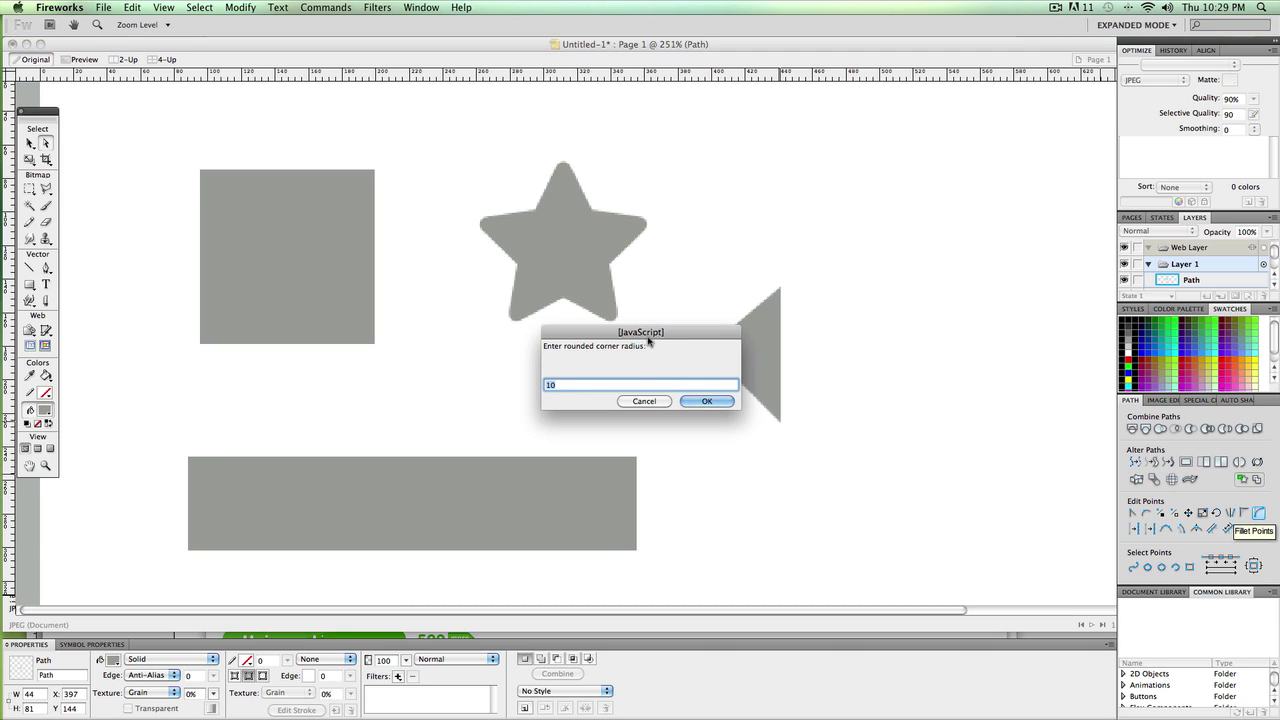
{"action": "left_click_drag", "start_coordinate": [648, 341], "coordinate": [594, 352]}
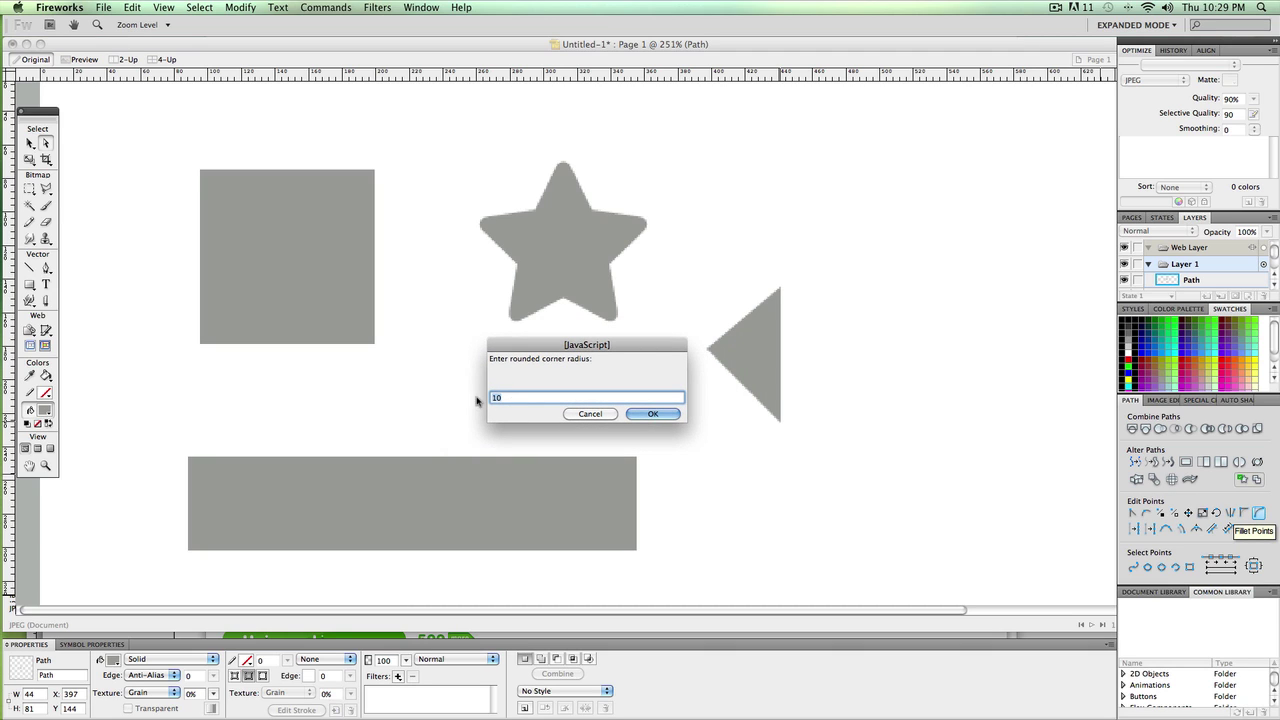
{"action": "left_click", "coordinate": [650, 415]}
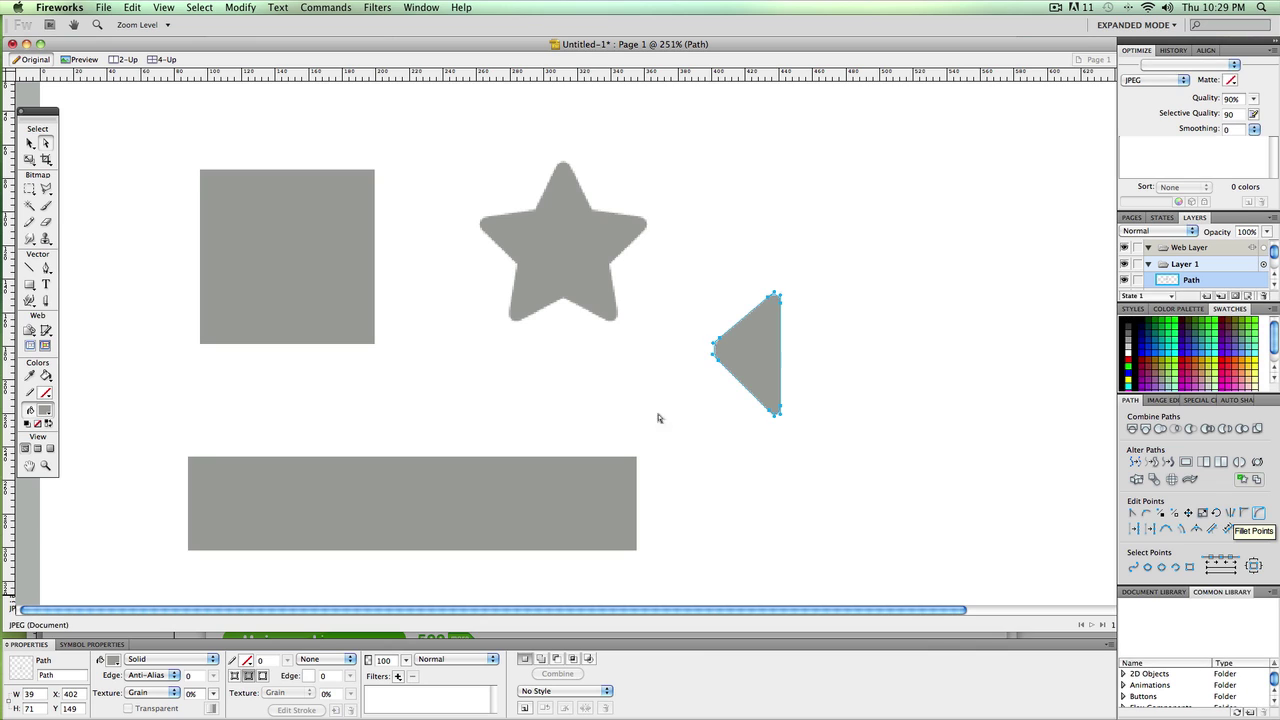
{"action": "left_click", "coordinate": [717, 423]}
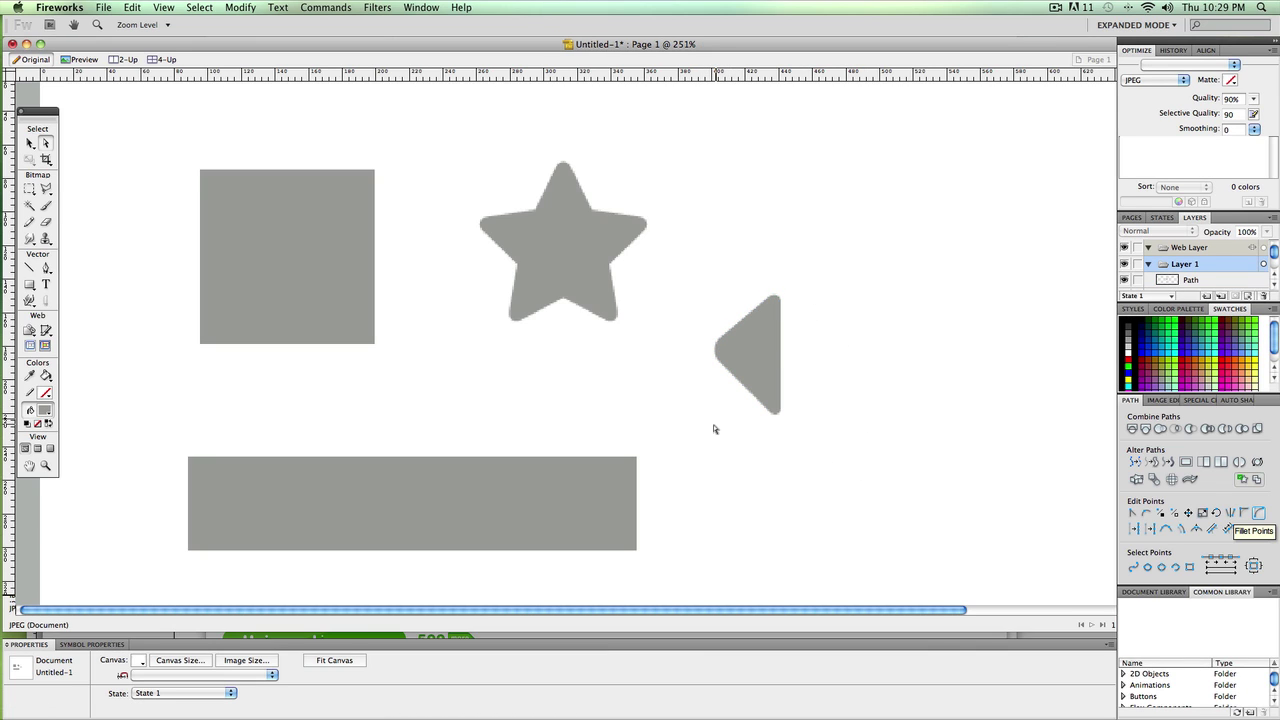
{"action": "key", "text": "ctrl+z"}
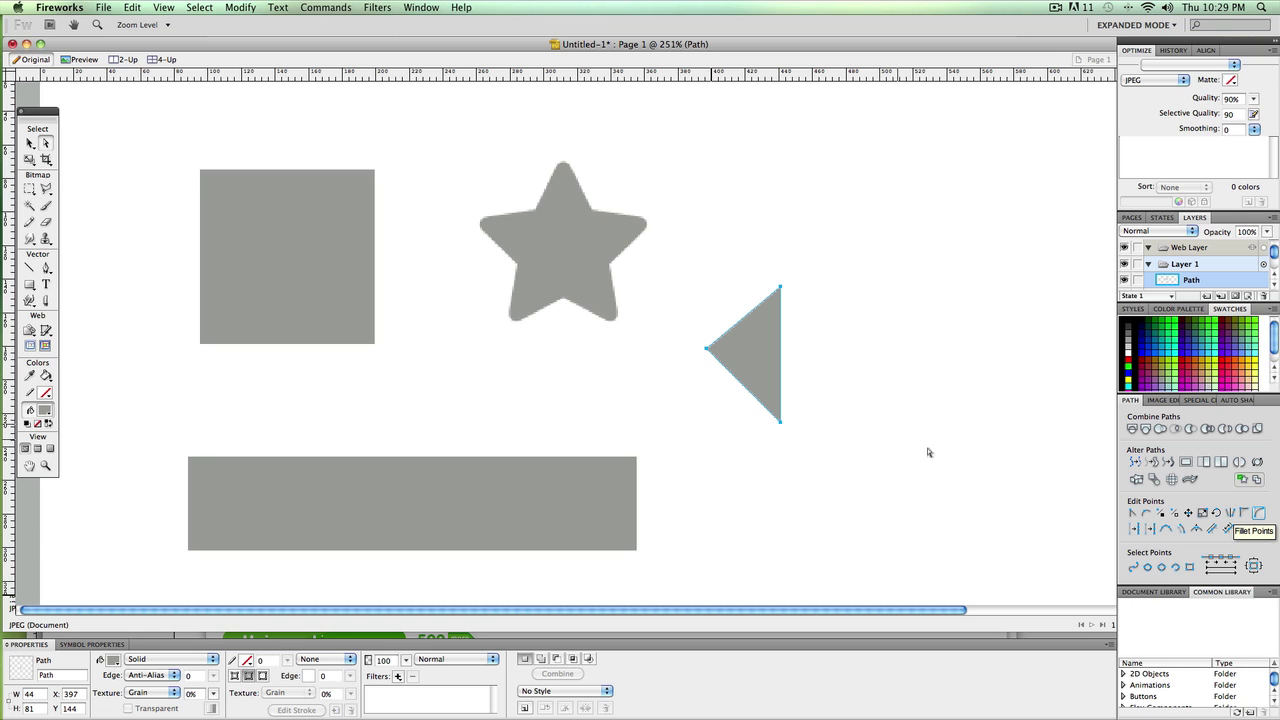
Reapply a radius-10 fillet to the triangle's corners and move it left toward the star
{"action": "left_click", "coordinate": [1258, 512]}
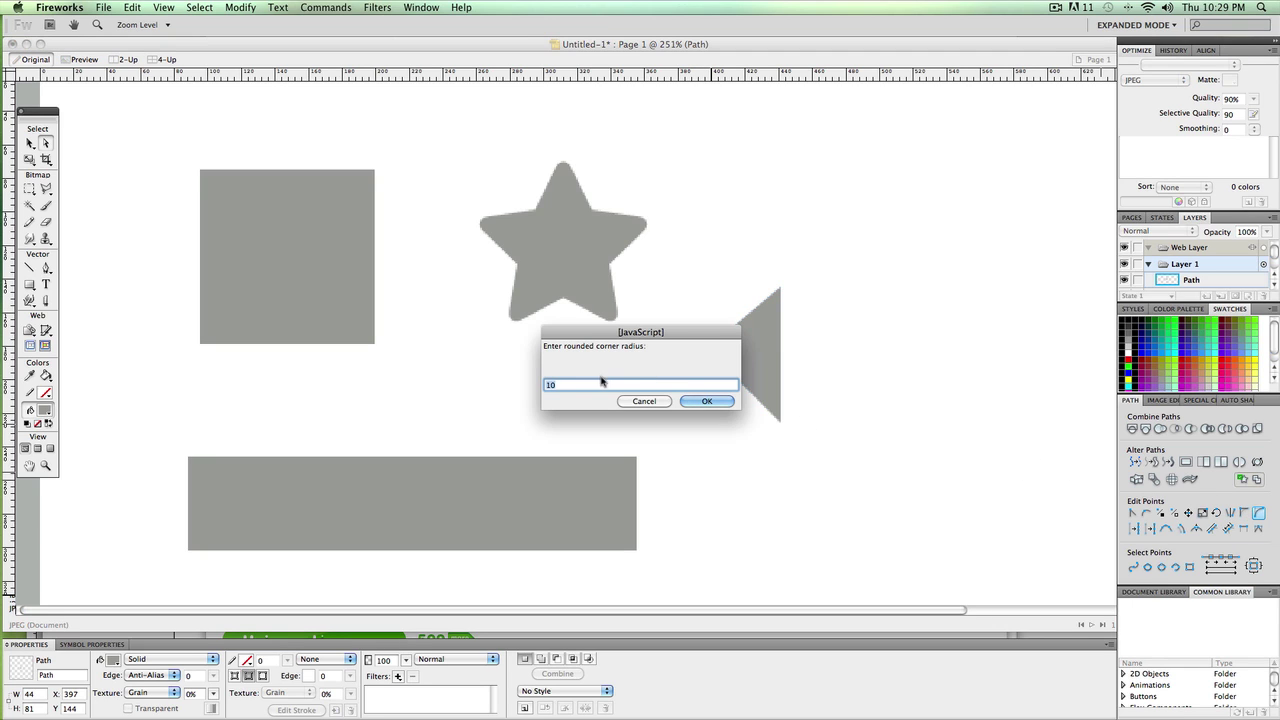
{"action": "left_click", "coordinate": [705, 401]}
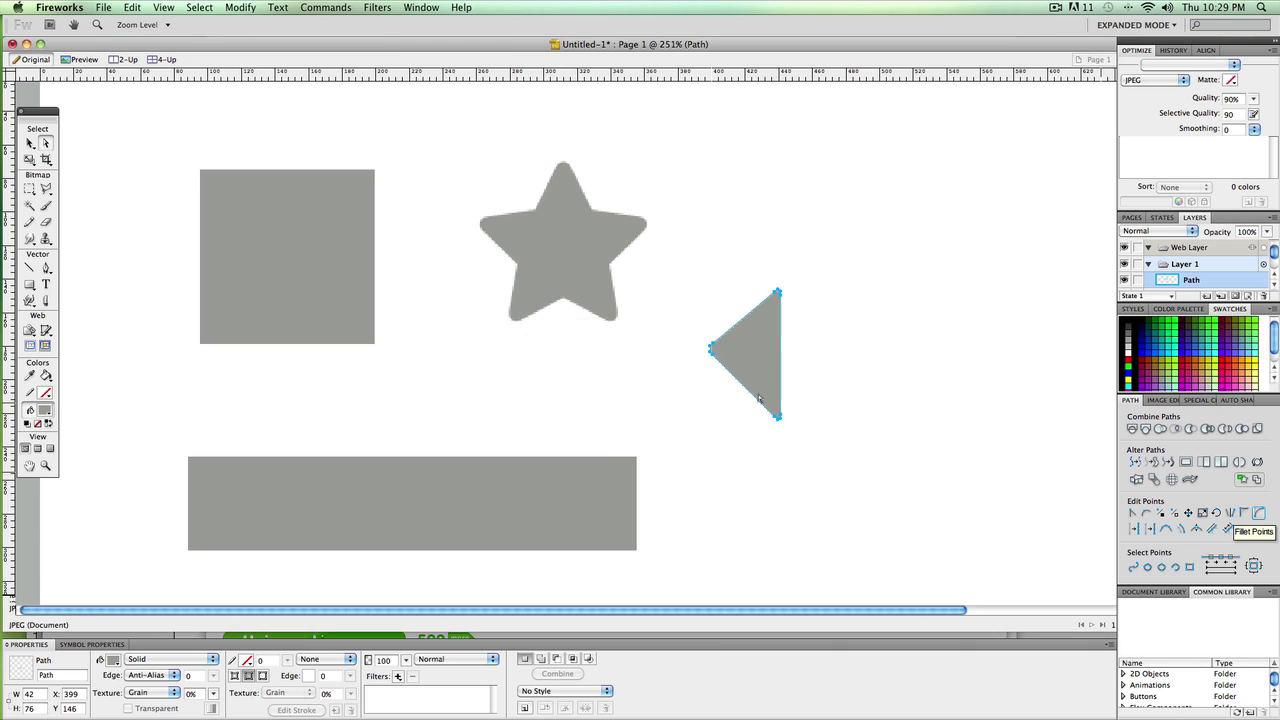
{"action": "left_click", "coordinate": [815, 383]}
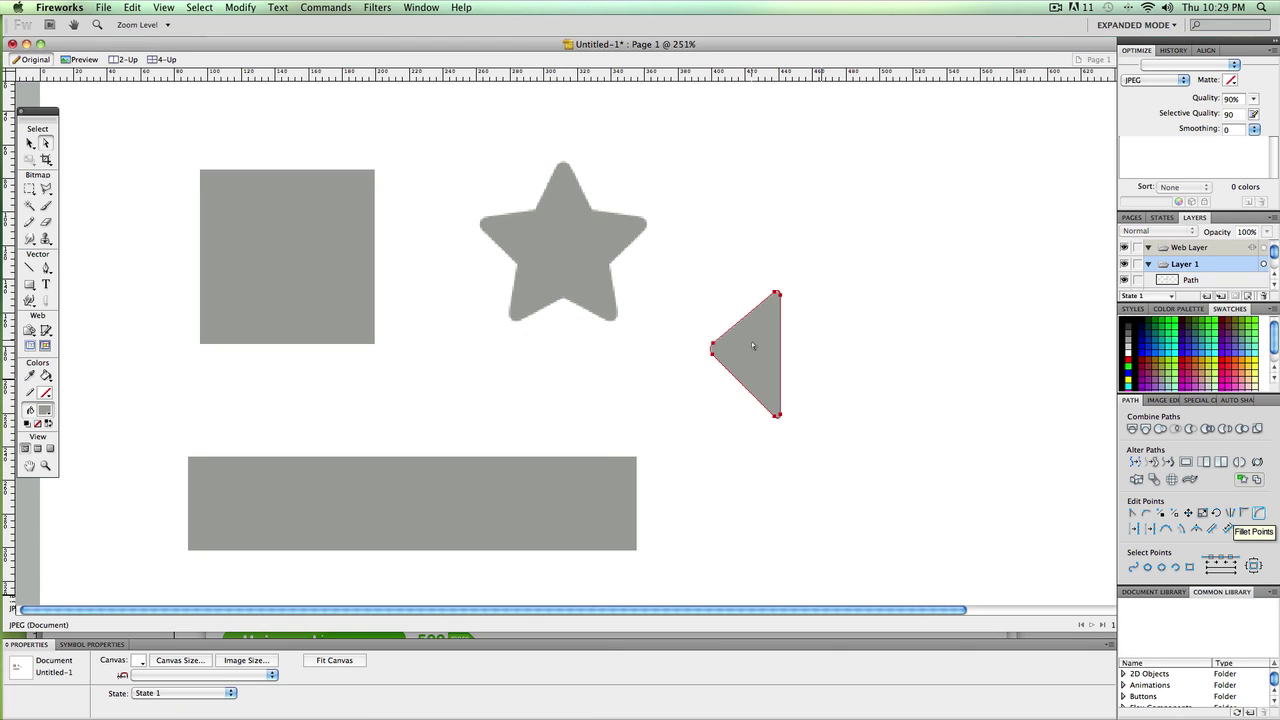
{"action": "left_click_drag", "start_coordinate": [751, 341], "coordinate": [708, 345]}
Ungroup the square and round two opposite corners with a 15 radius
{"action": "left_click", "coordinate": [243, 212]}
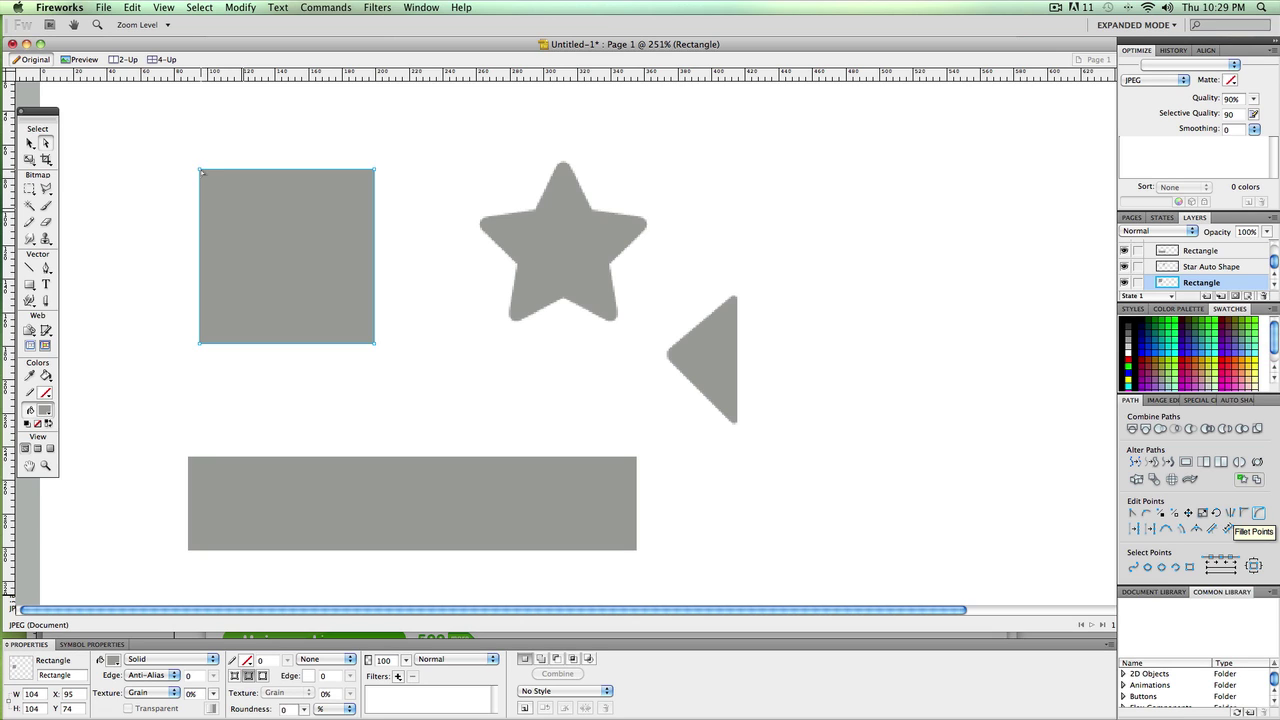
{"action": "left_click", "coordinate": [202, 172]}
{"action": "key", "text": "super+shift+g"}
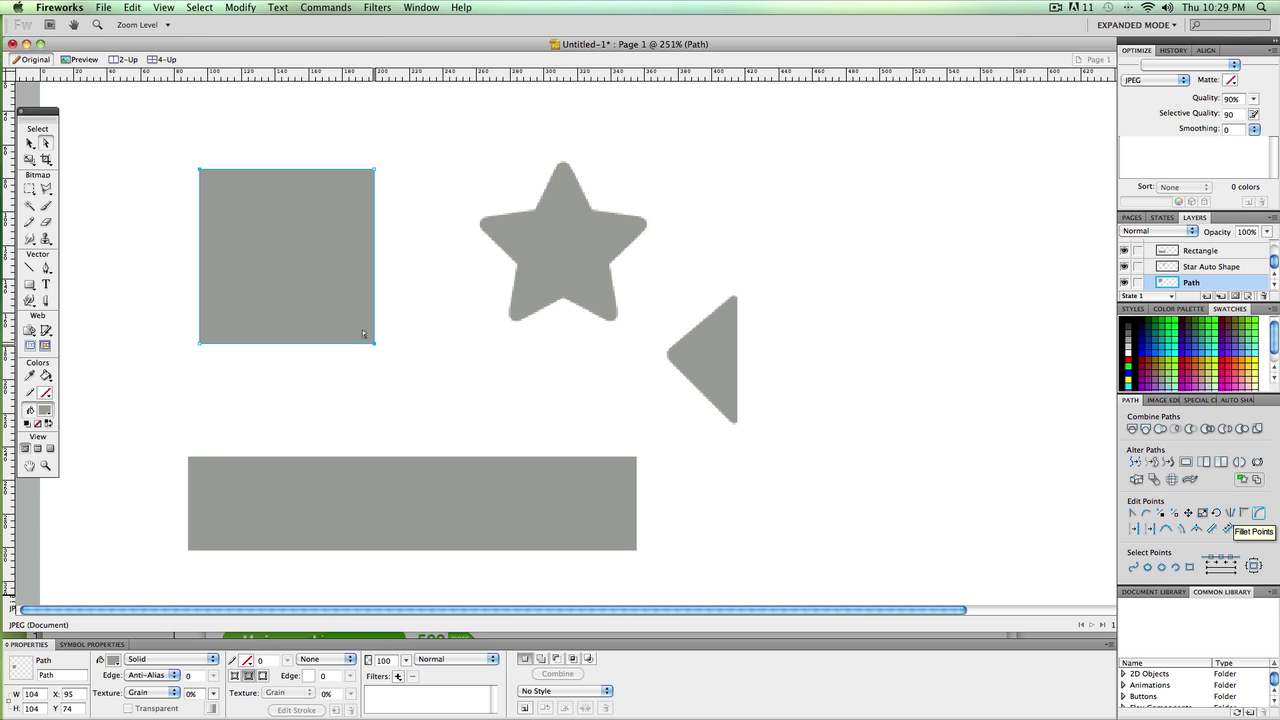
{"action": "left_click", "coordinate": [1257, 514]}
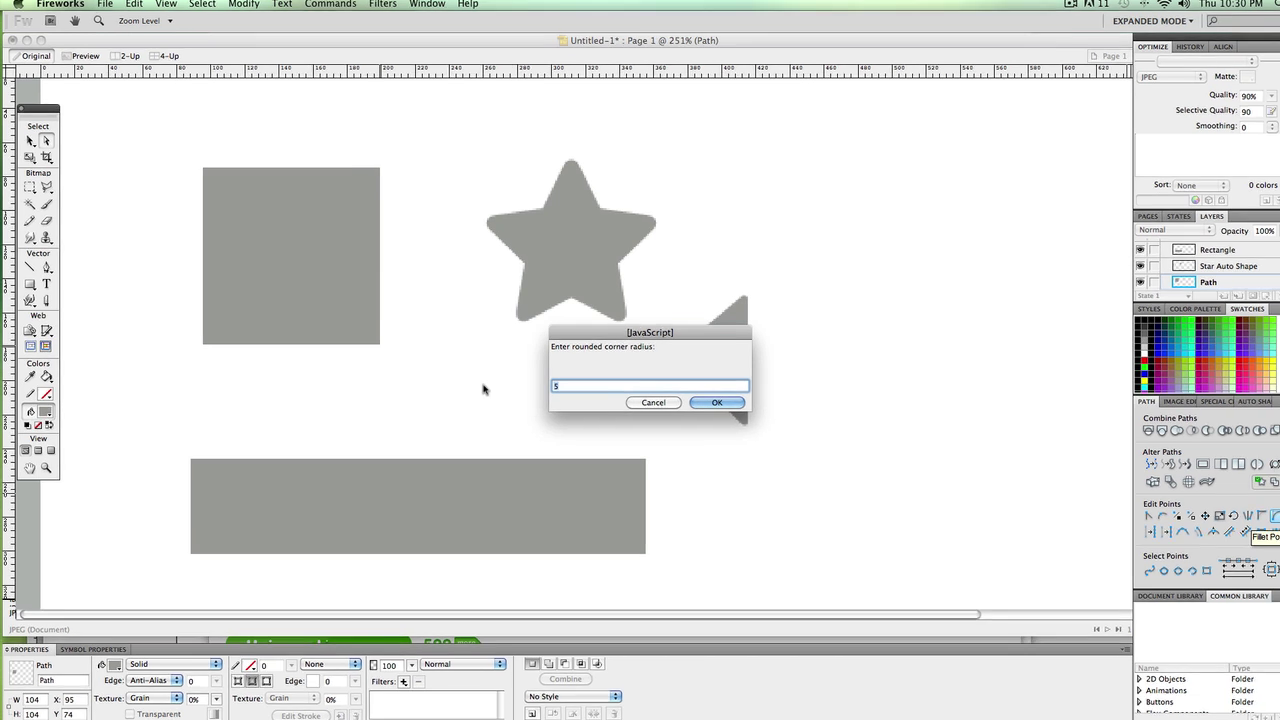
{"action": "type", "text": "15"}
{"action": "key", "text": "Return"}
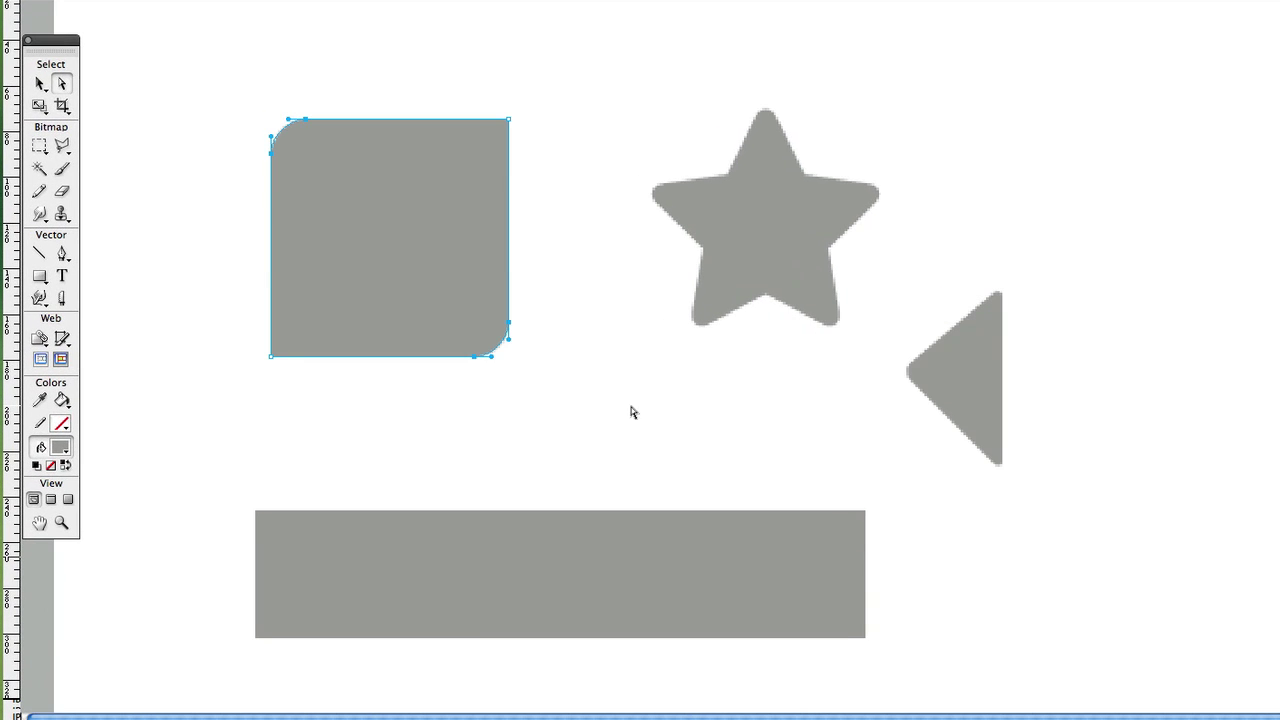
{"action": "left_click", "coordinate": [564, 400]}
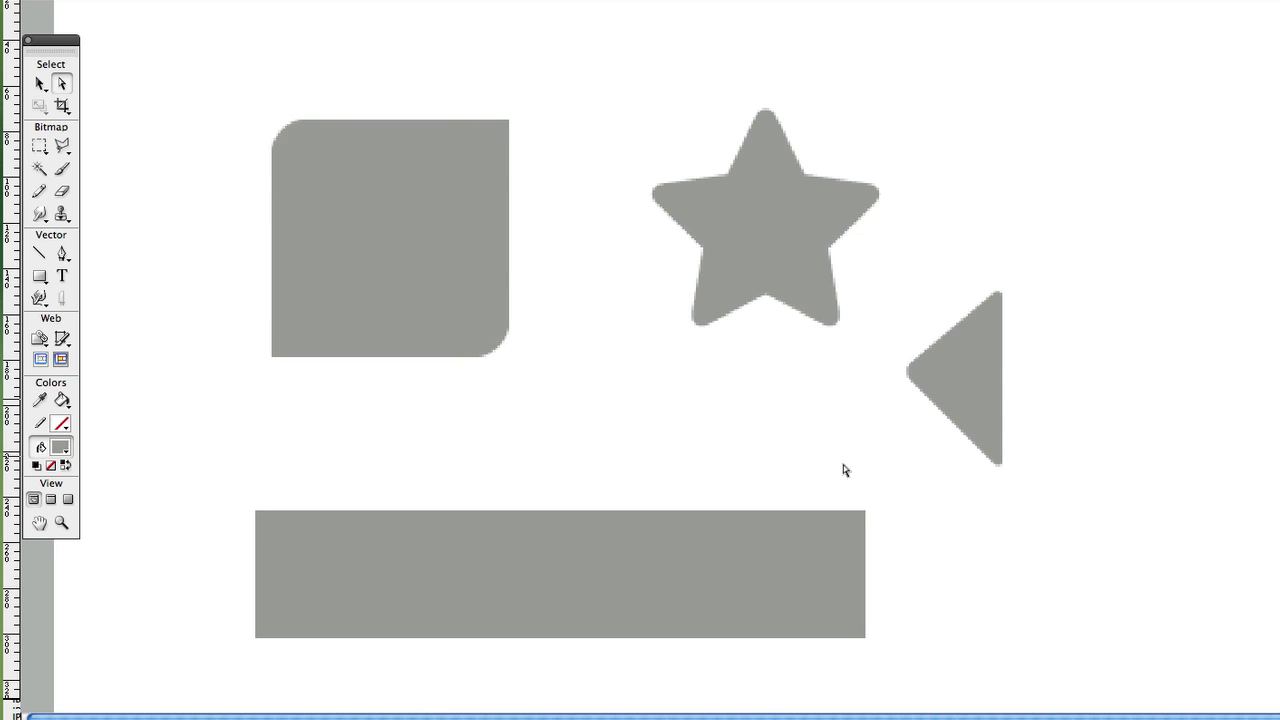
Round the bar's right-hand corners with radius 15 and move it up toward the square
{"action": "left_click", "coordinate": [829, 550]}
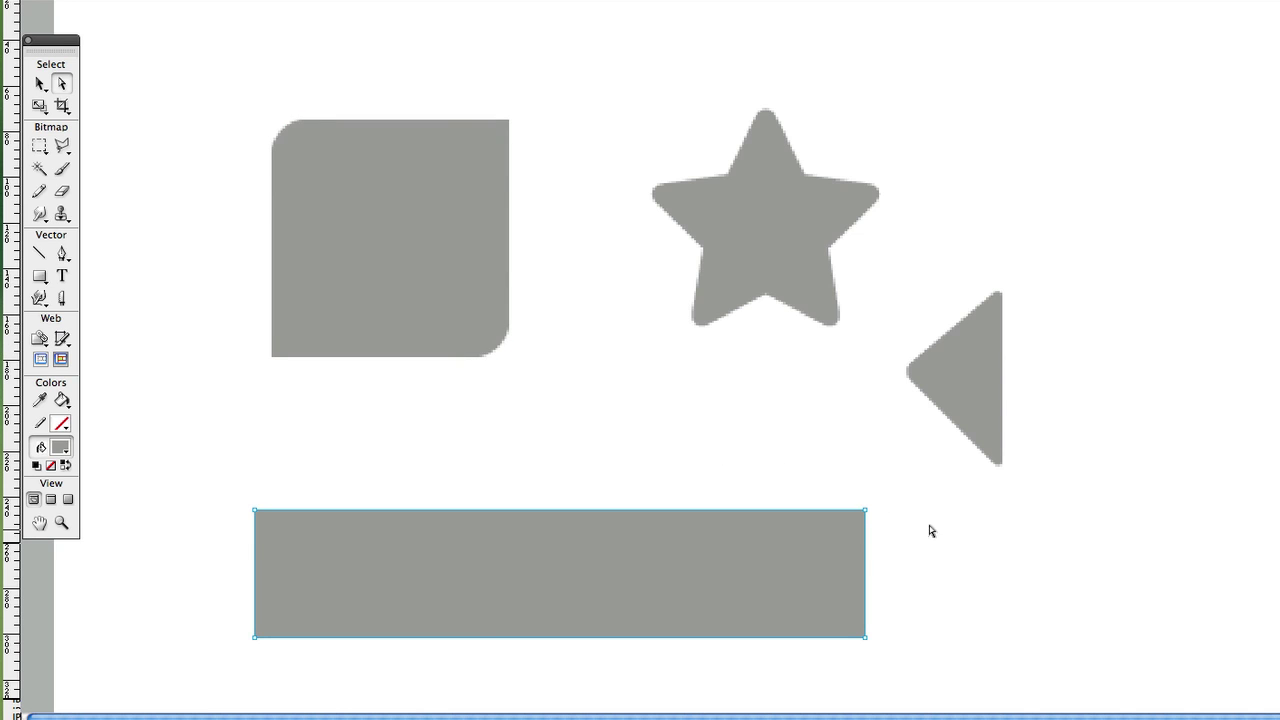
{"action": "left_click", "coordinate": [879, 514]}
{"action": "left_click_drag", "start_coordinate": [882, 508], "coordinate": [863, 677]}
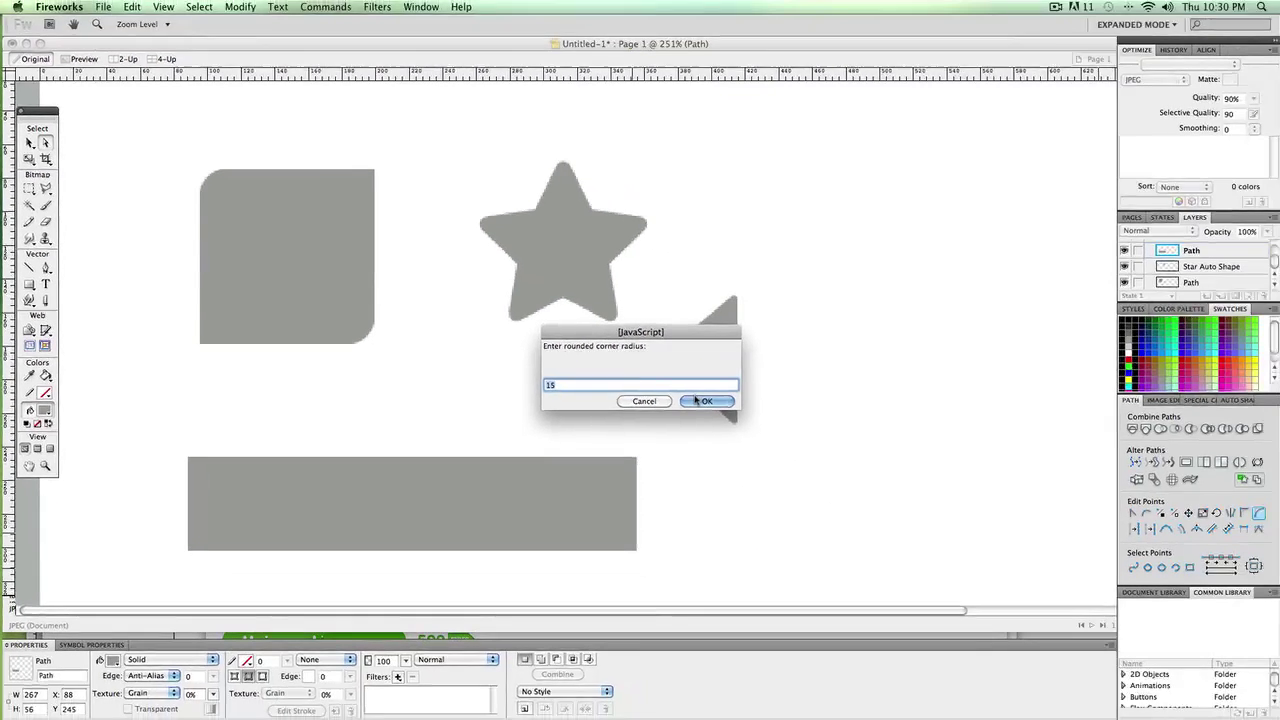
{"action": "left_click", "coordinate": [697, 400]}
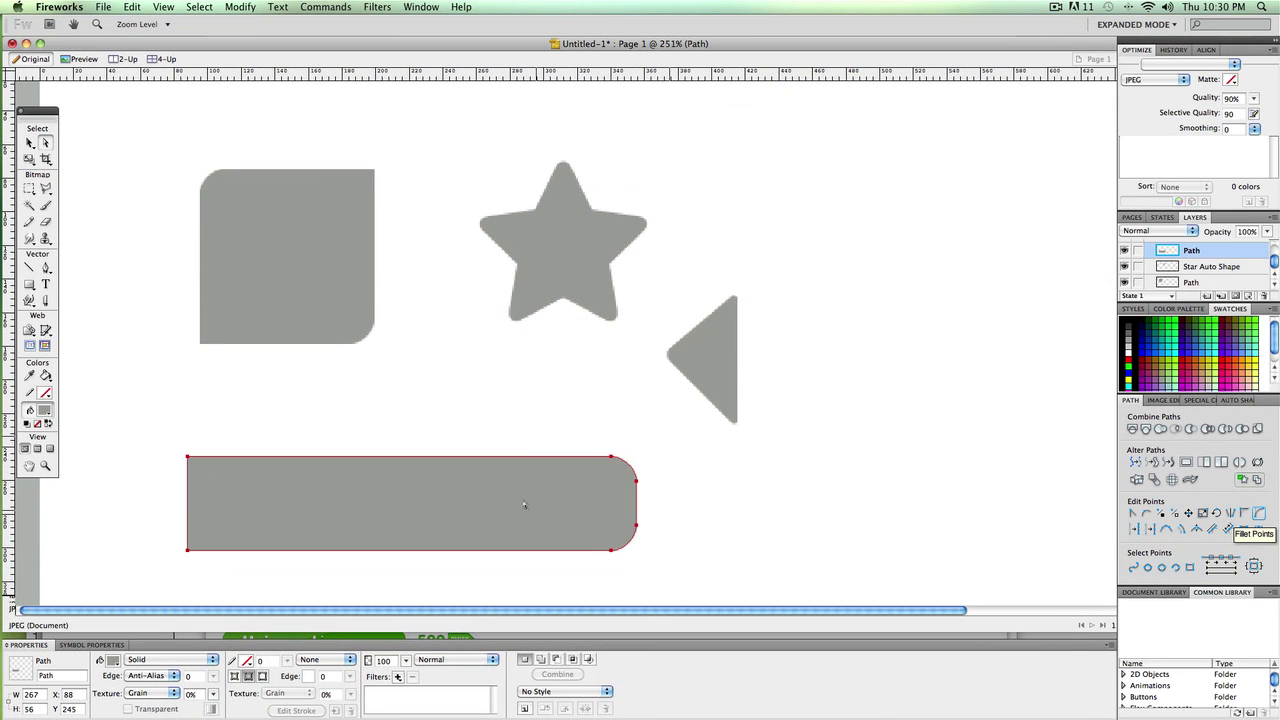
{"action": "left_click_drag", "start_coordinate": [557, 505], "coordinate": [559, 463]}
{"action": "left_click", "coordinate": [727, 486]}
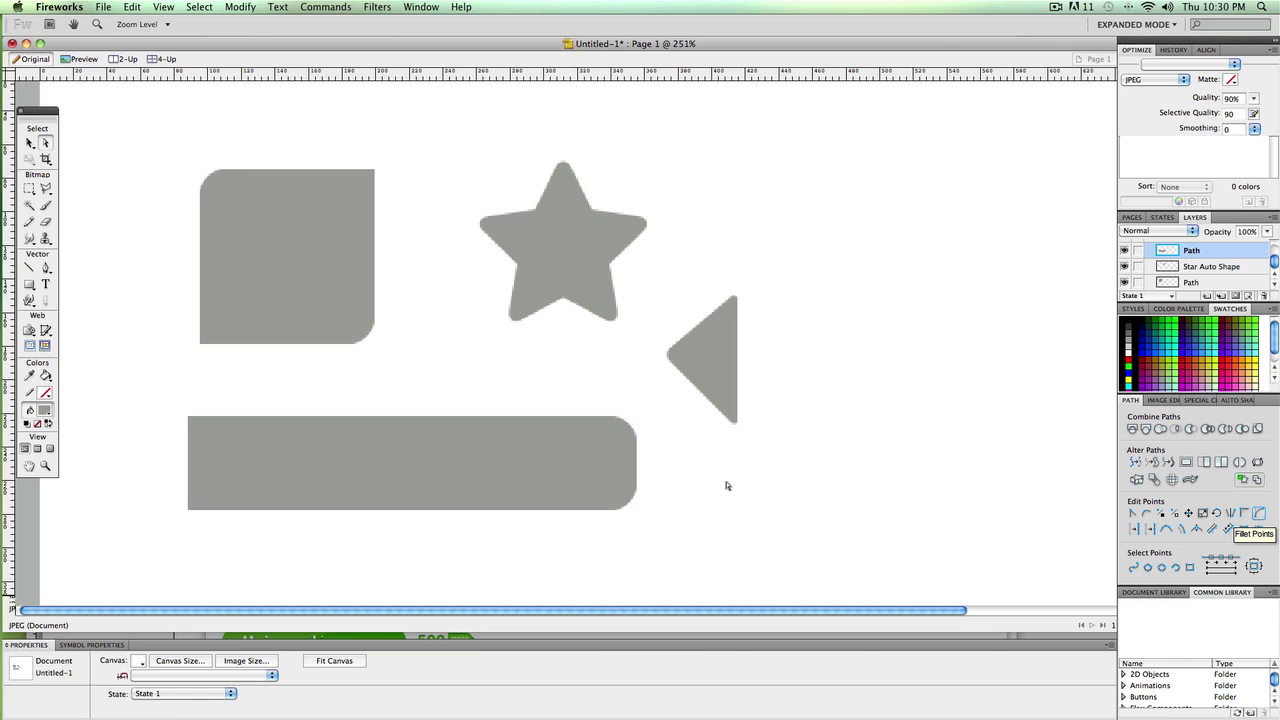
{"action": "key", "text": "super+Tab"}
{"action": "key", "text": "super+Tab"}
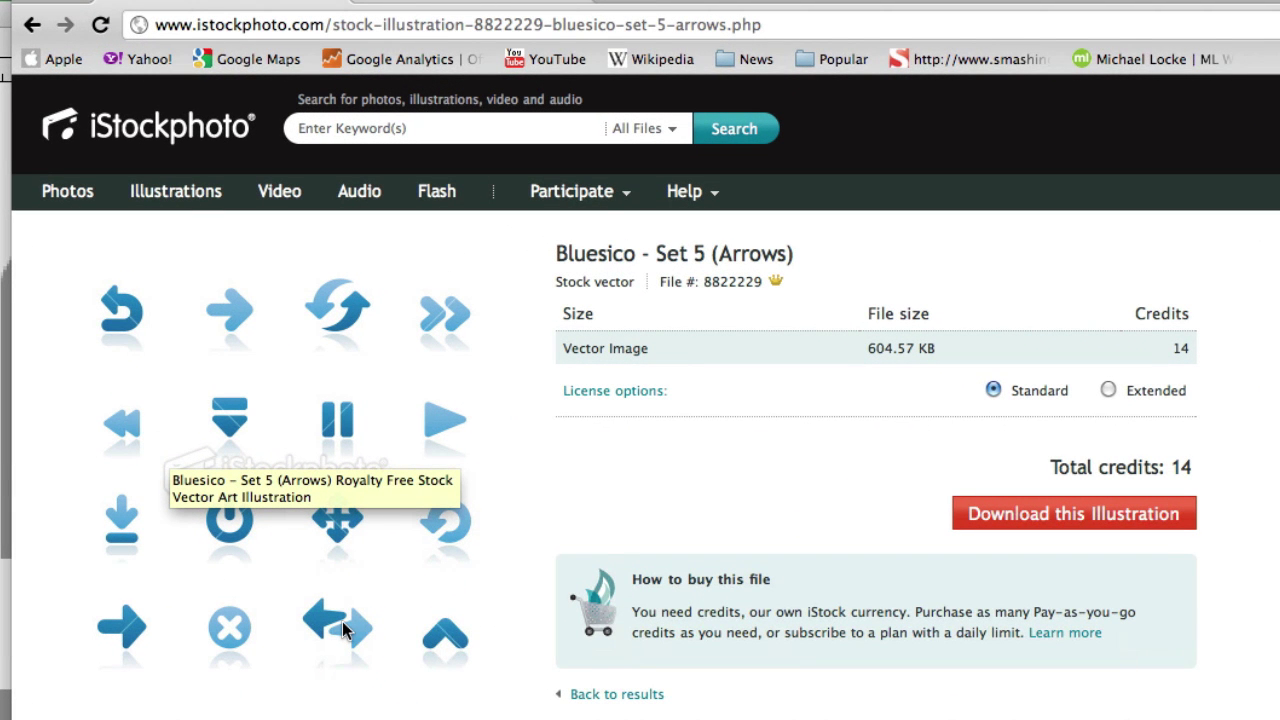
Review the iStockphoto Bluesico Set 5 arrow icons in Chrome, then return to Fireworks
{"action": "key", "text": "super+Tab"}
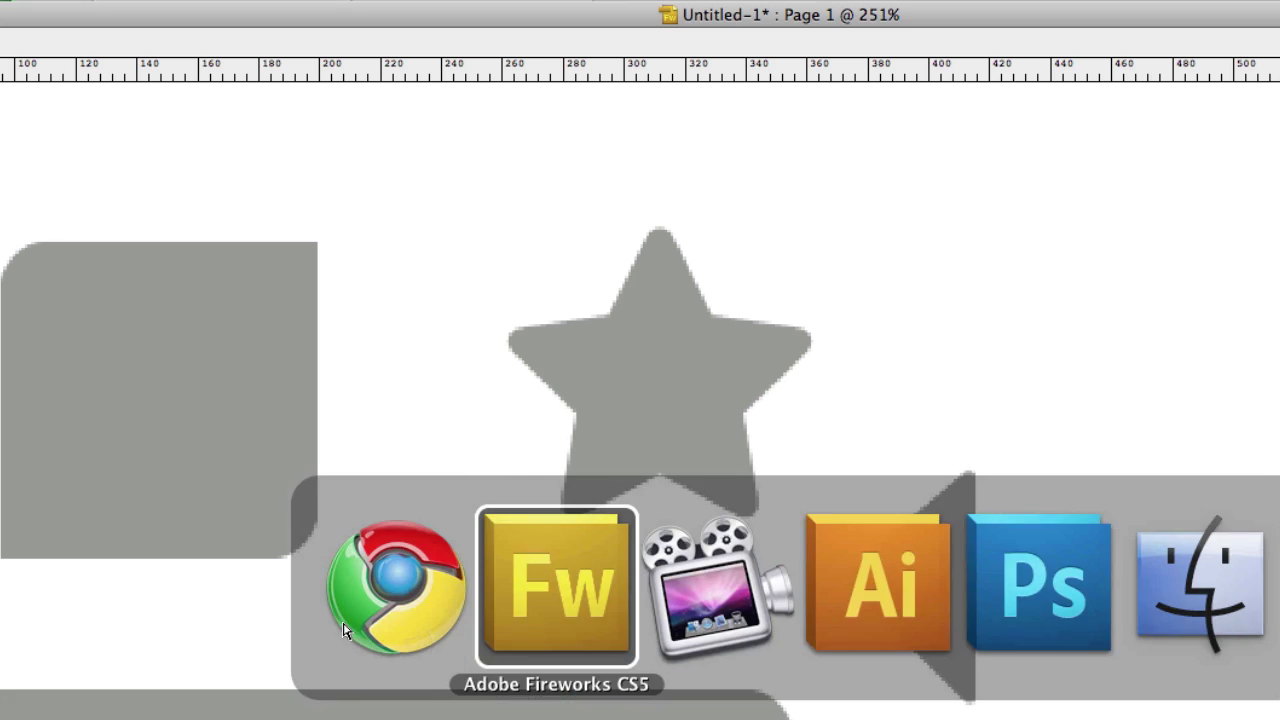
Move the triangle left beside the star, then nudge it slightly back right
{"action": "left_click", "coordinate": [958, 560]}
{"action": "left_click_drag", "start_coordinate": [958, 560], "coordinate": [865, 582]}
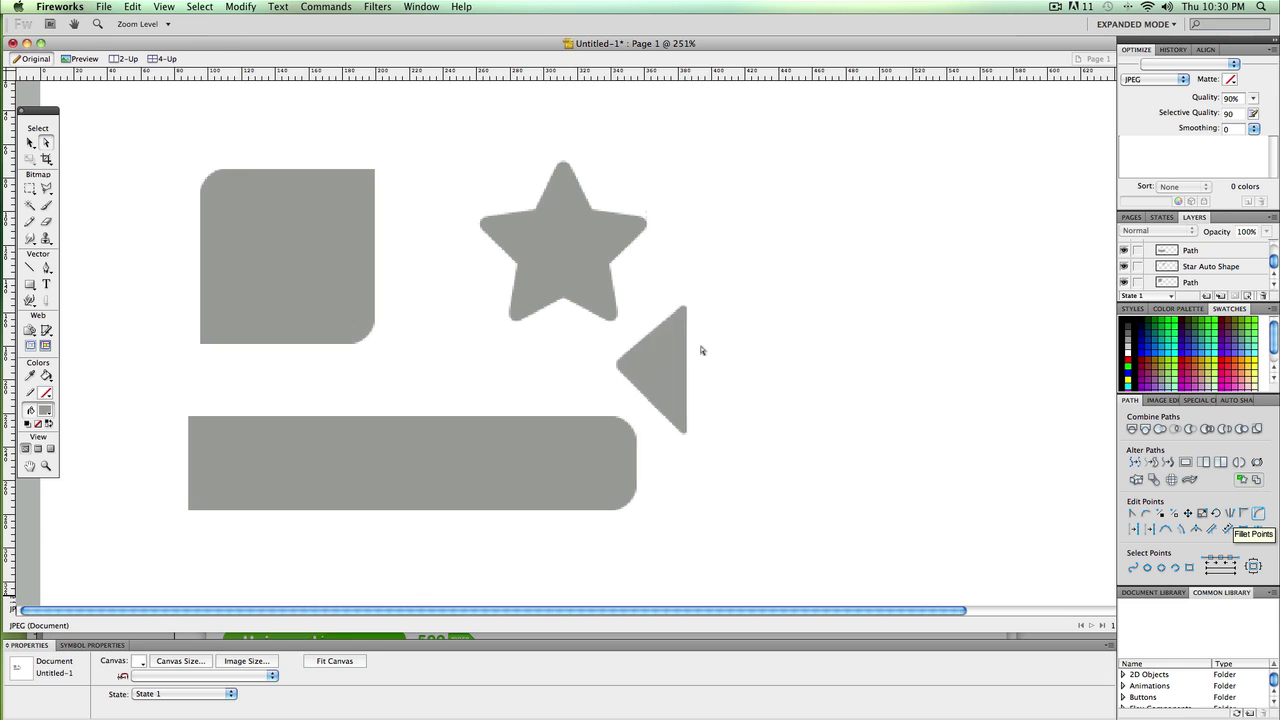
{"action": "left_click_drag", "start_coordinate": [701, 350], "coordinate": [752, 340]}
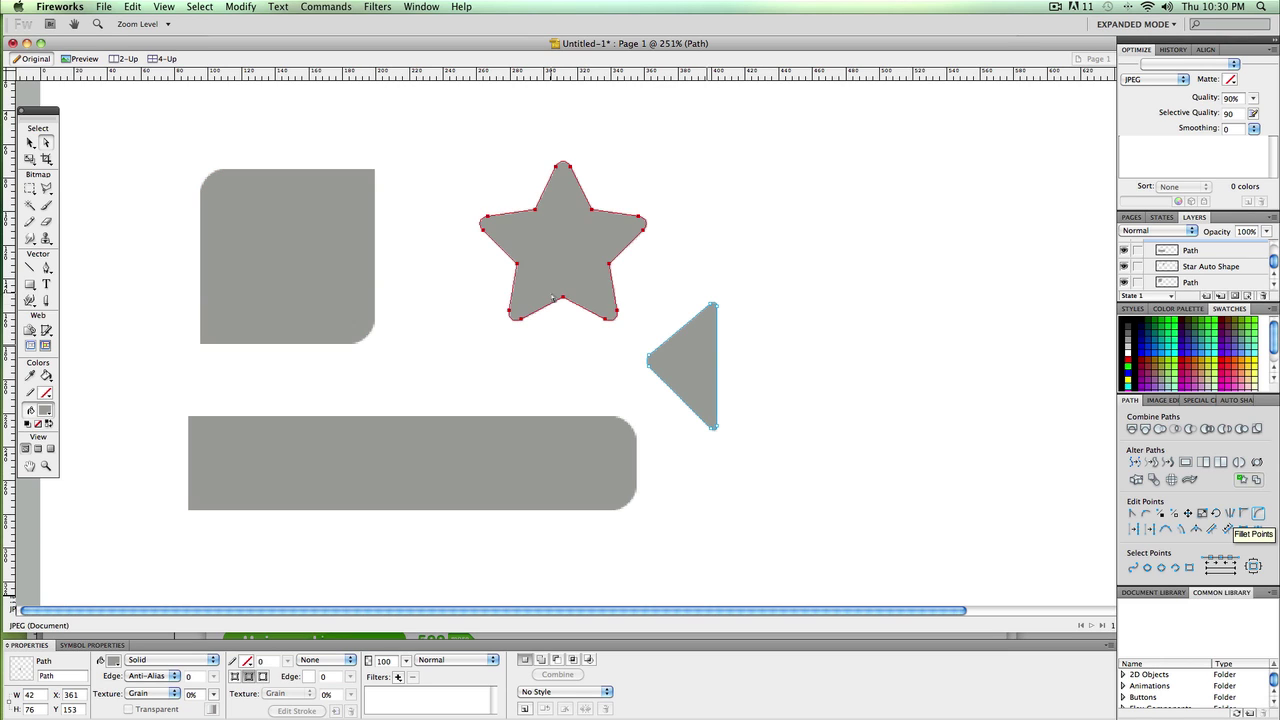
Shift the square right and down, raise the bar beneath it, and clear the selection
{"action": "left_click", "coordinate": [378, 291]}
{"action": "left_click_drag", "start_coordinate": [380, 291], "coordinate": [402, 301]}
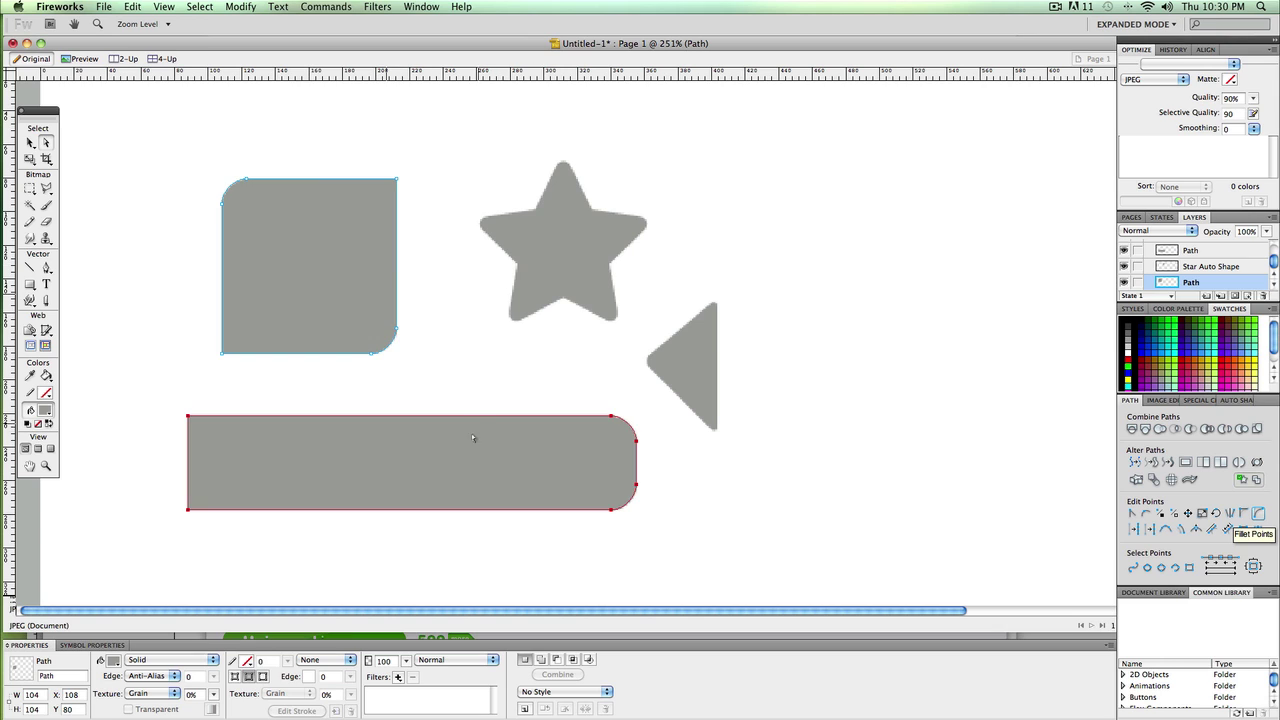
{"action": "left_click_drag", "start_coordinate": [503, 459], "coordinate": [509, 429]}
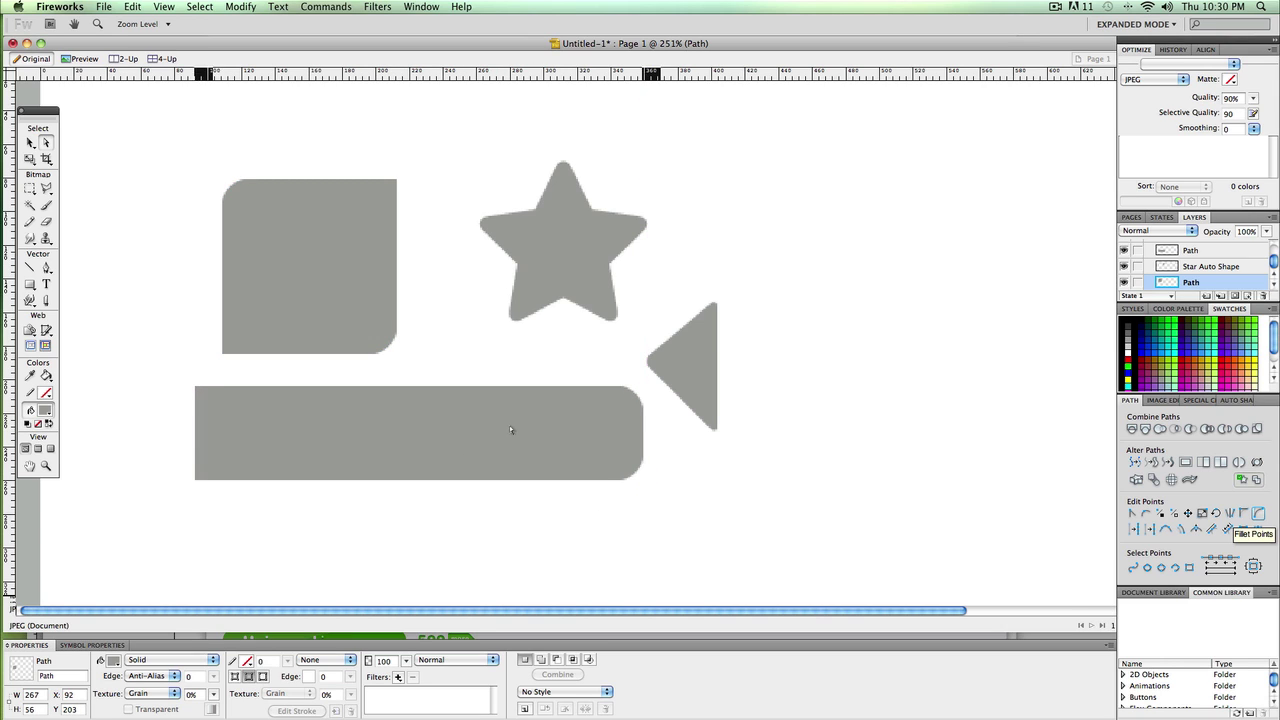
{"action": "left_click", "coordinate": [758, 398]}
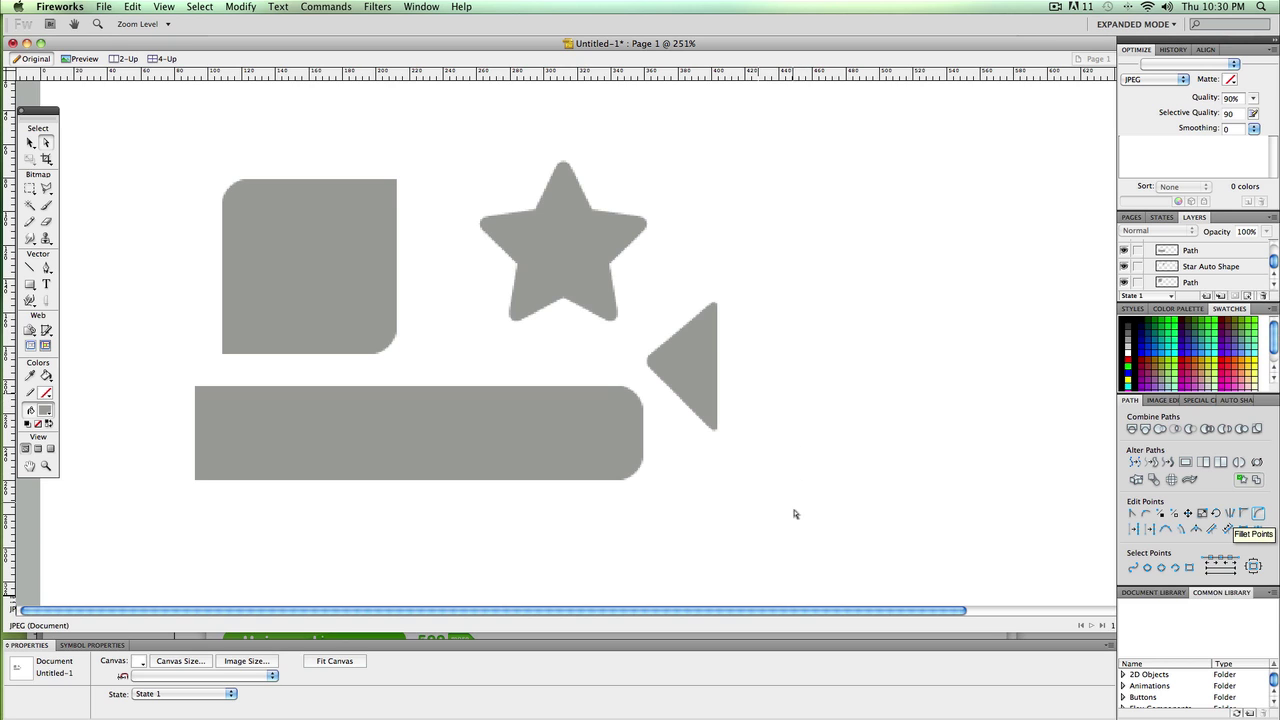
{"action": "left_click_drag", "start_coordinate": [795, 516], "coordinate": [138, 153]}
{"action": "left_click", "coordinate": [768, 196]}
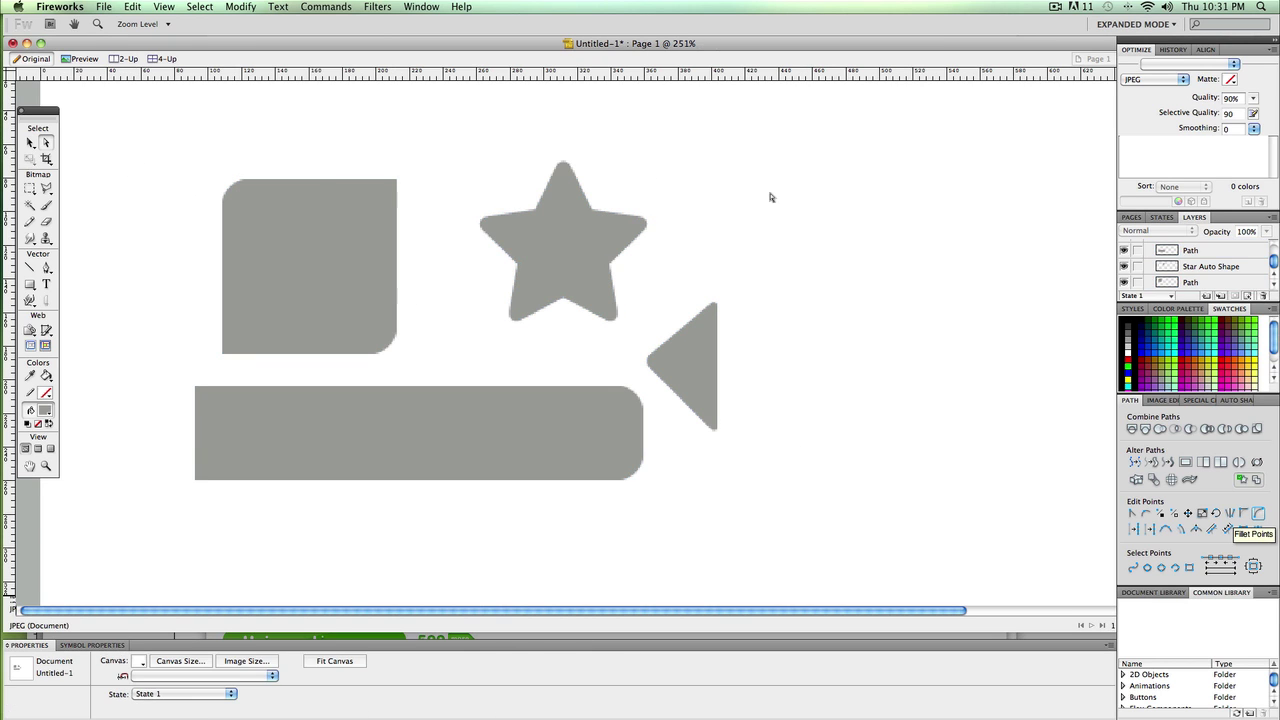